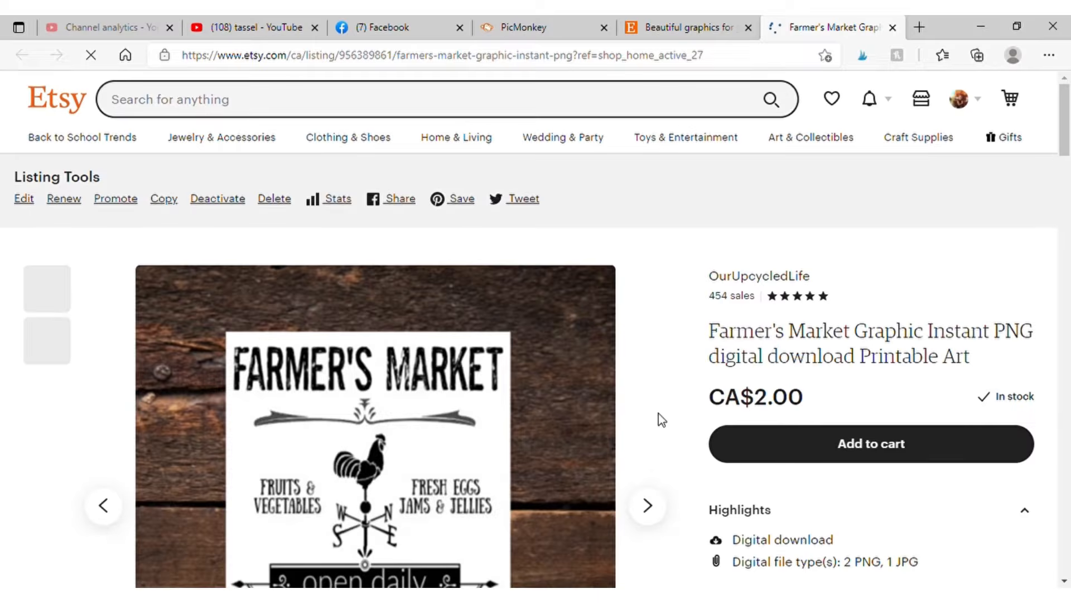
scroll(650, 412, "down", 3)
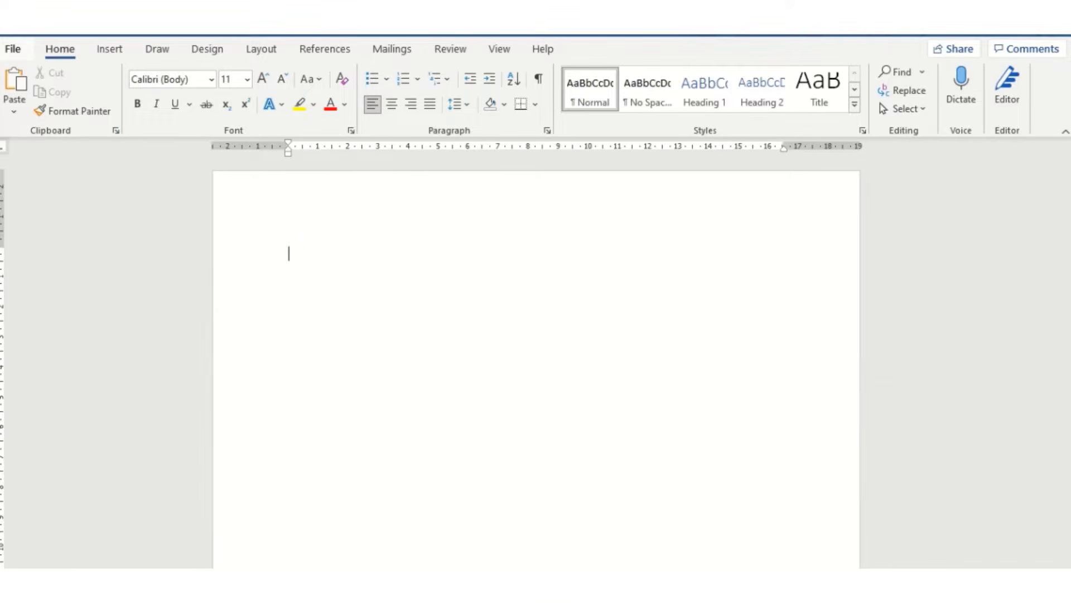
Create a blank document and insert the picture "strong coffee png" from the Downloads folder
left_click(13, 49)
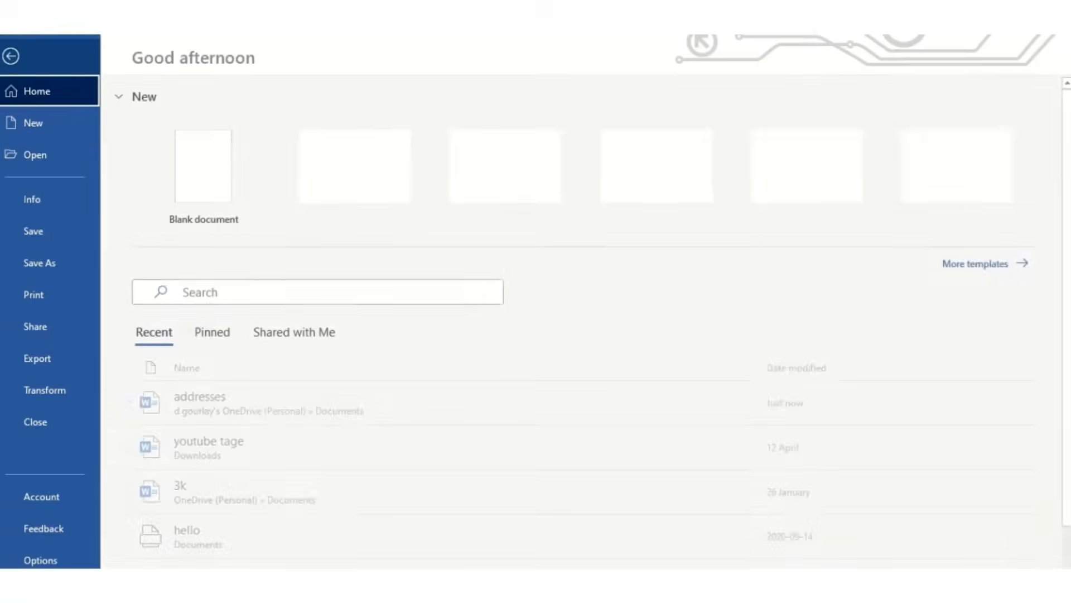
left_click(206, 176)
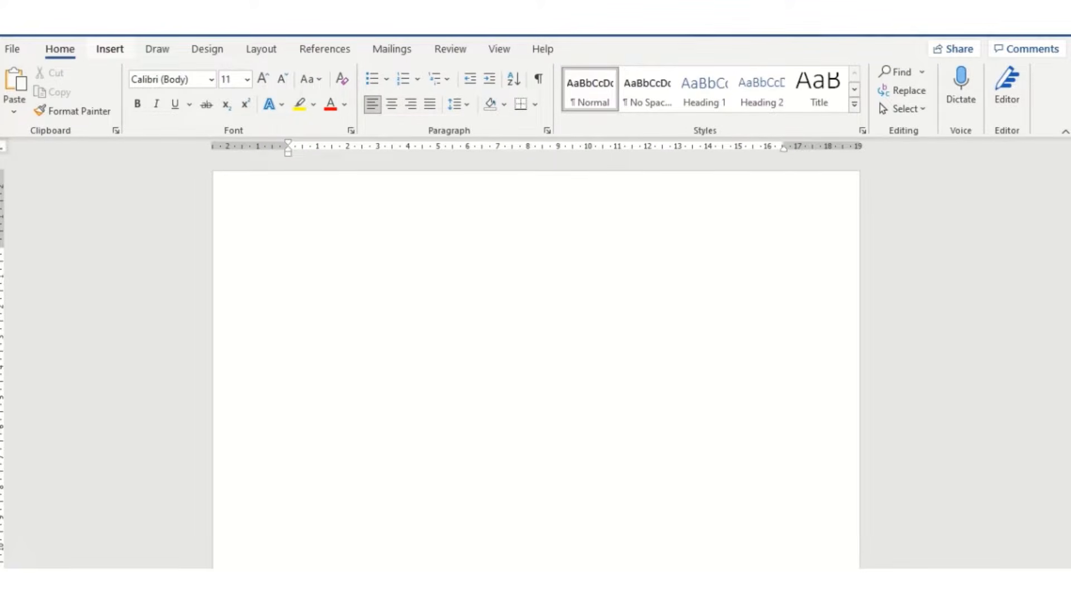
left_click(110, 49)
left_click(153, 92)
left_click(194, 157)
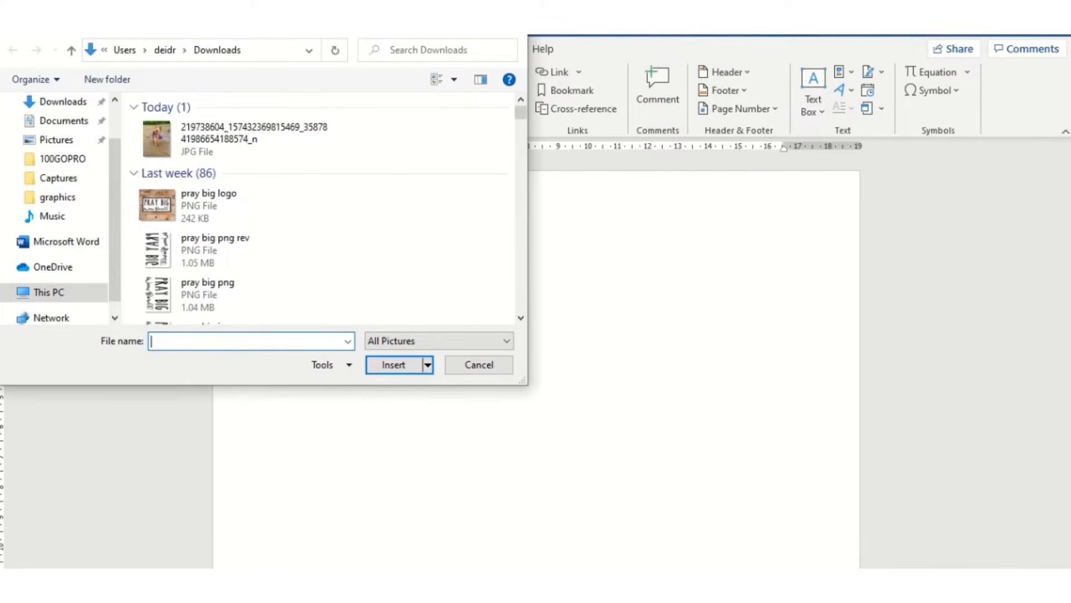
scroll(234, 211, "down", 5)
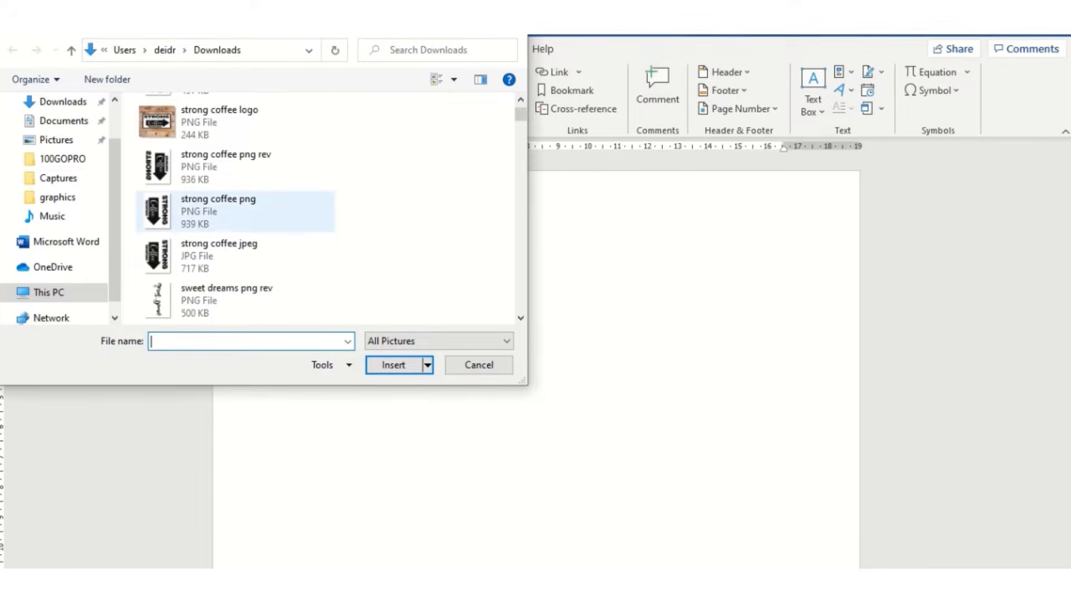
left_click(234, 211)
left_click(394, 365)
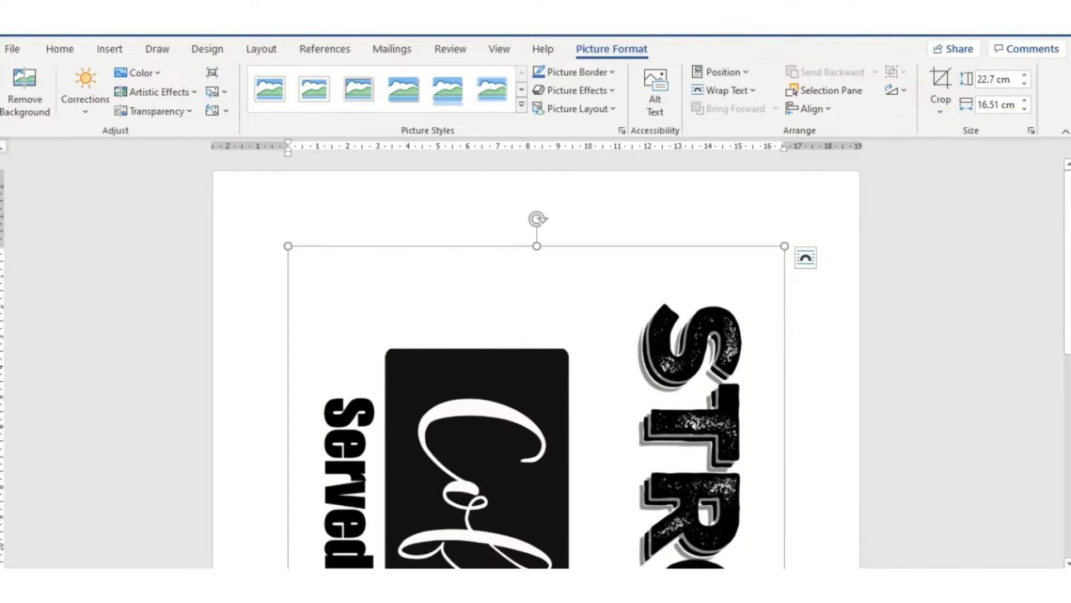
Set the coffee picture's text wrapping to Behind Text and move it toward the page's upper-right corner
right_click(471, 207)
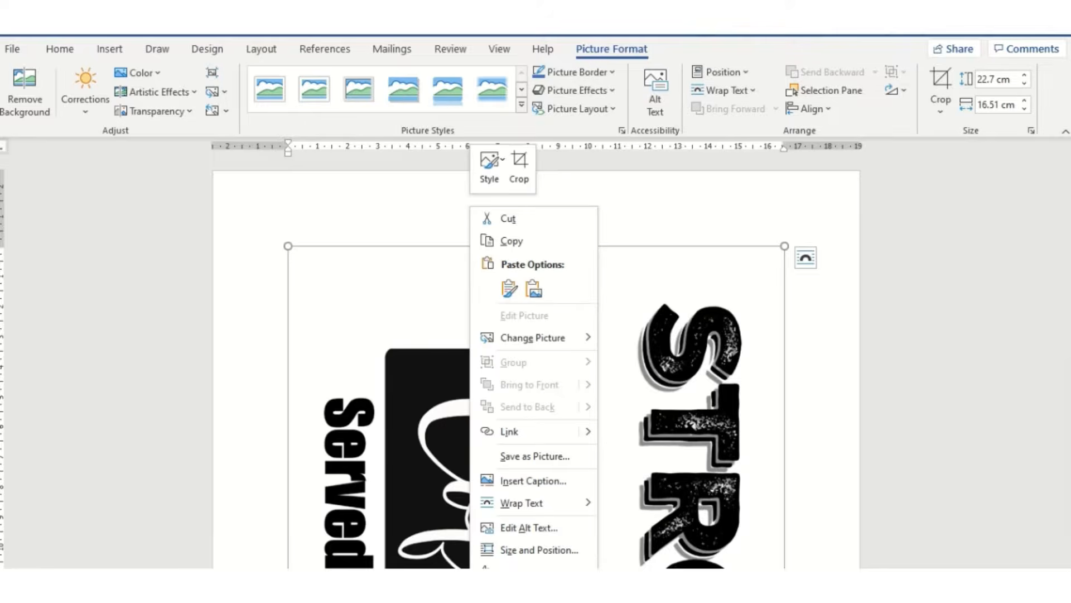
mouse_move(521, 503)
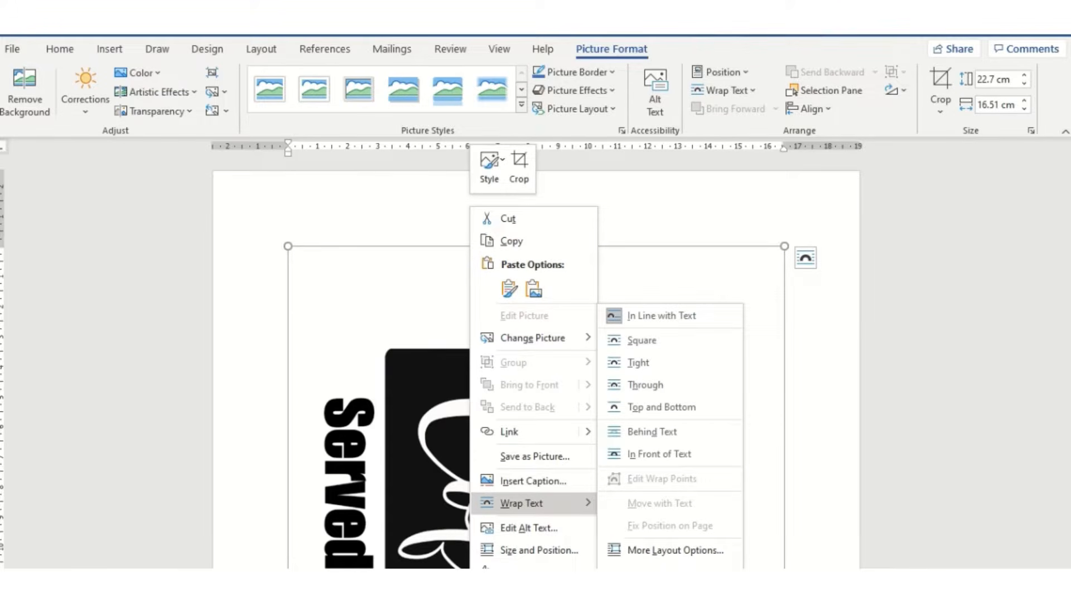
left_click(652, 431)
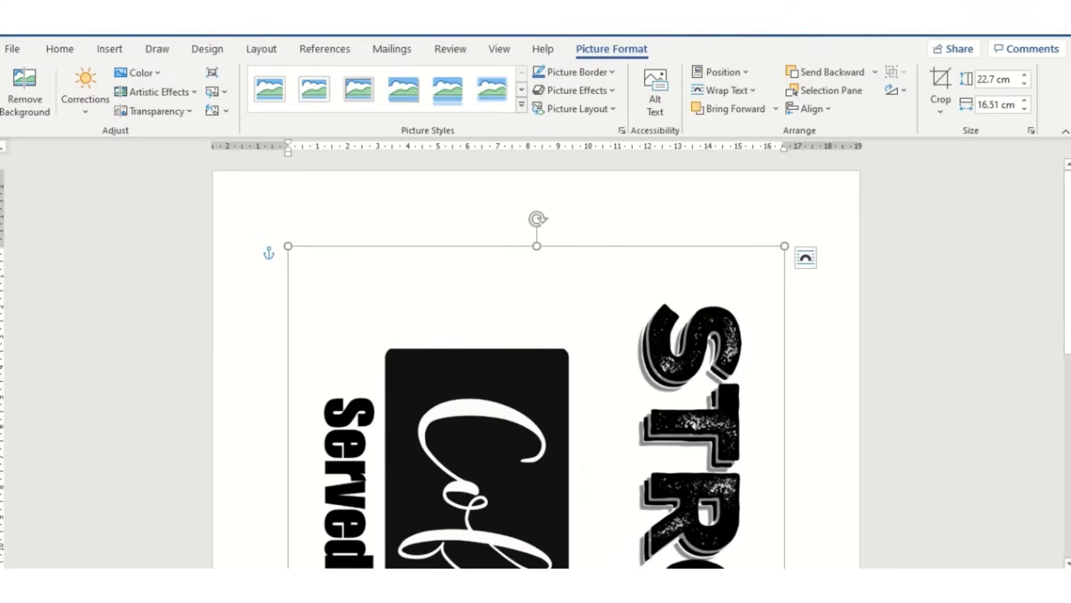
left_click_drag(585, 413, 612, 367)
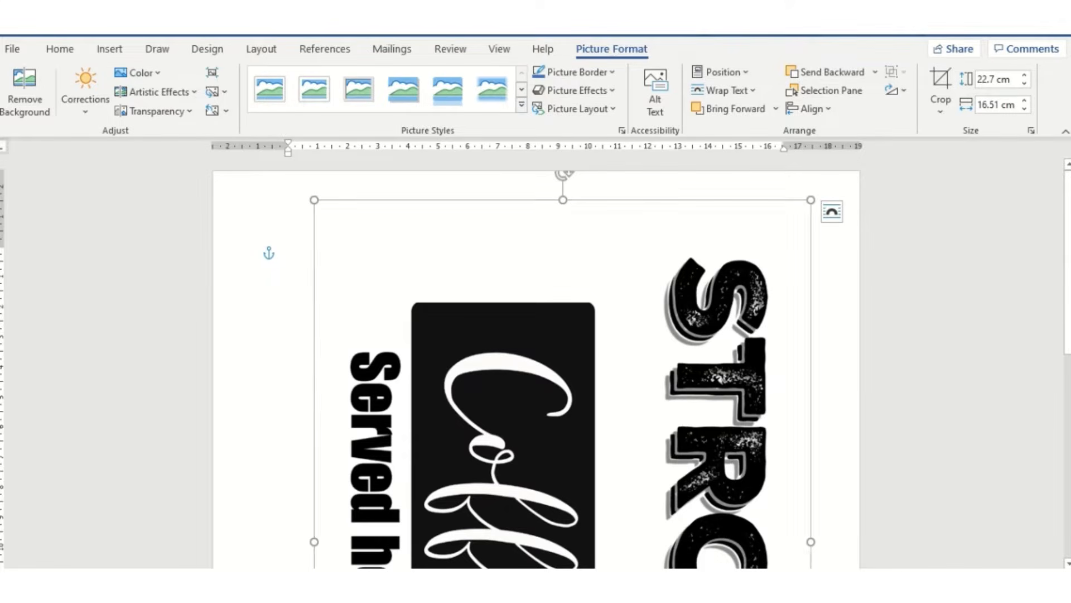
Shrink the coffee picture proportionally to about 16.72 cm high by 12.16 cm wide and reposition it near the page's upper margin
left_click_drag(811, 200, 680, 381)
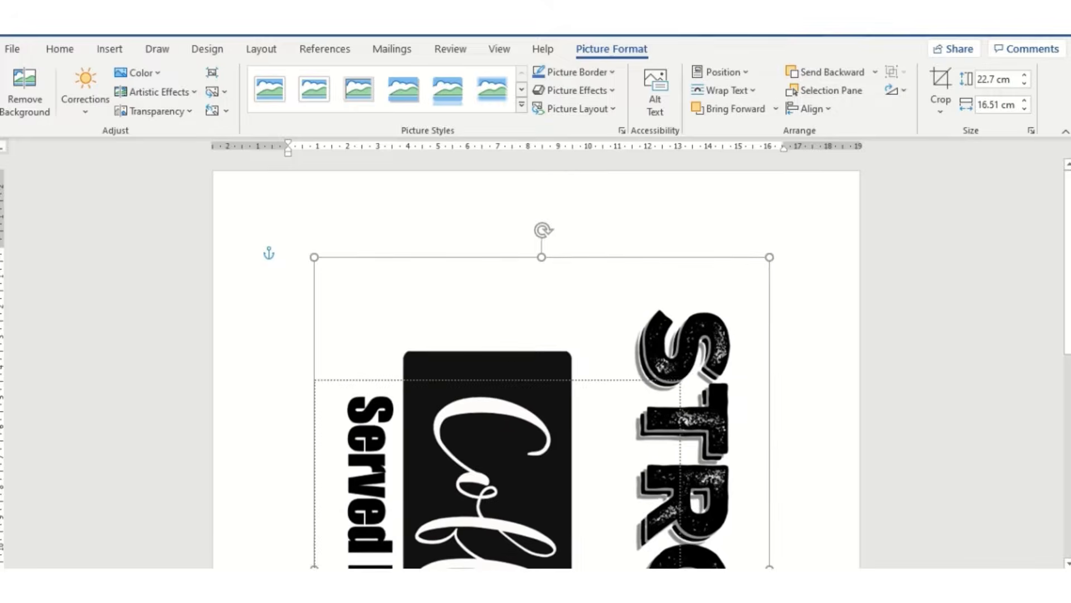
left_click_drag(496, 363, 490, 226)
scroll(491, 363, "up", 3)
scroll(490, 363, "down", 3)
scroll(490, 363, "up", 4)
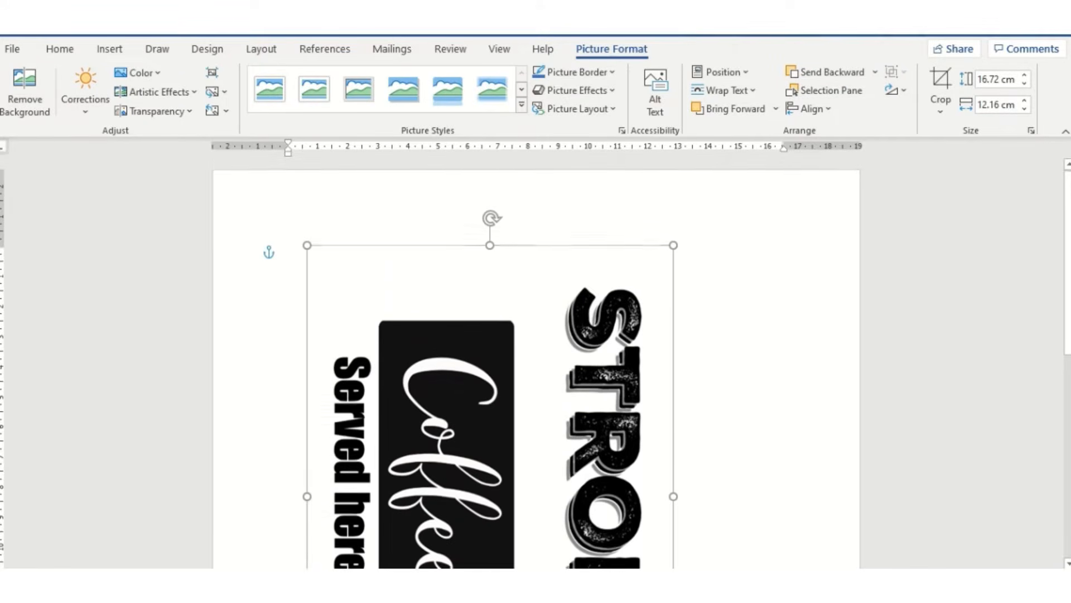
left_click_drag(490, 362, 485, 375)
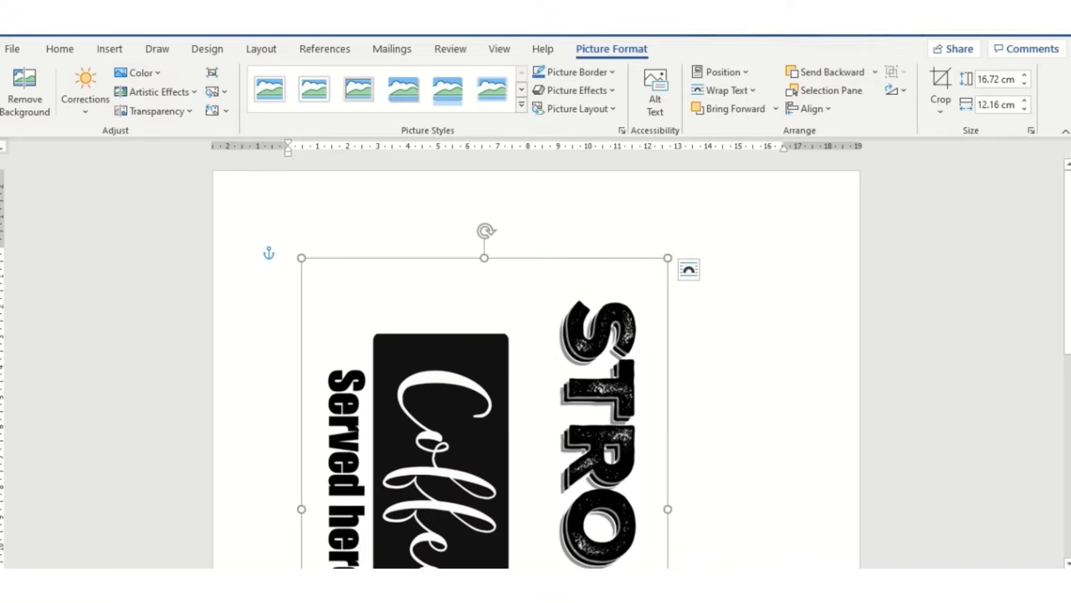
Enlarge the coffee picture to about 22.63 cm high by 16.46 cm wide, repositioned on the page, and check it in the print preview
left_click_drag(668, 258, 796, 82)
left_click_drag(502, 357, 470, 438)
scroll(536, 363, "down", 8)
scroll(535, 363, "up", 3)
scroll(518, 350, "up", 1)
scroll(536, 363, "up", 5)
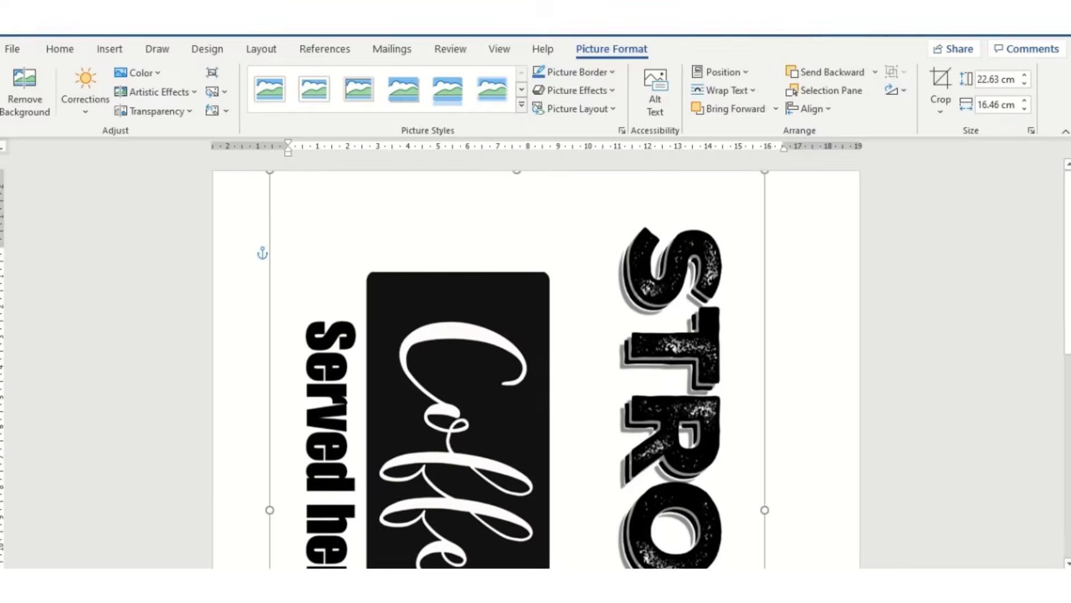
left_click(12, 49)
left_click(36, 294)
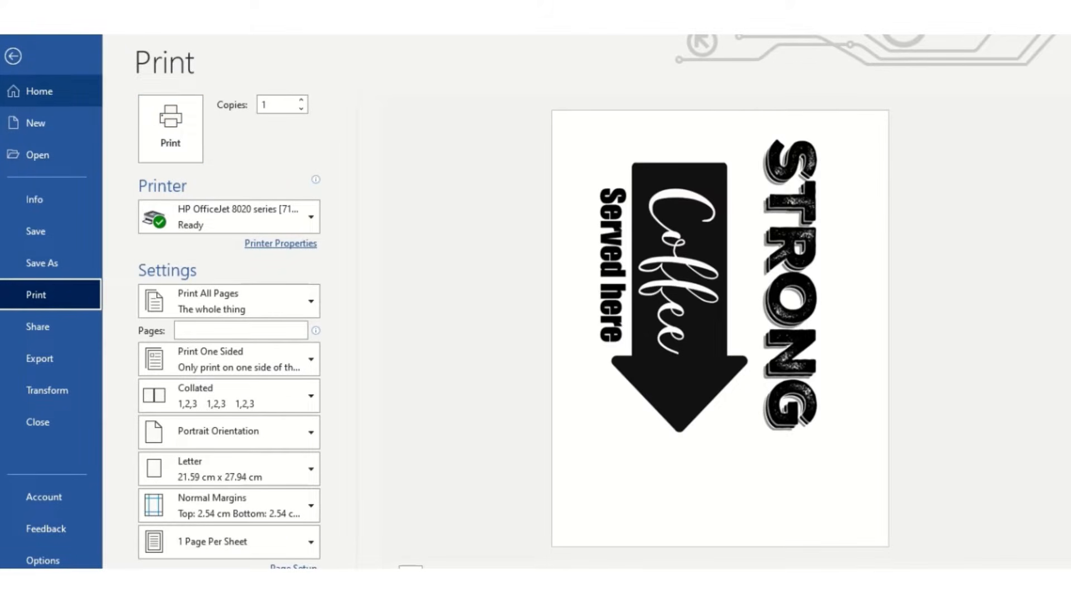
Start another blank document and insert the mirrored picture "strong coffee png rev" from the Downloads folder
left_click(39, 91)
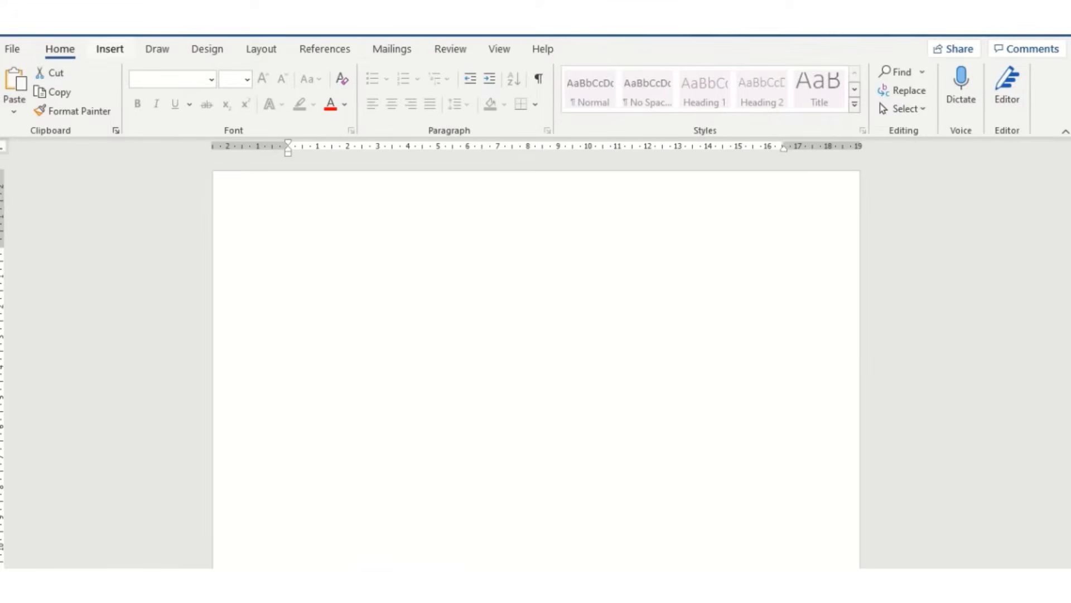
left_click(110, 49)
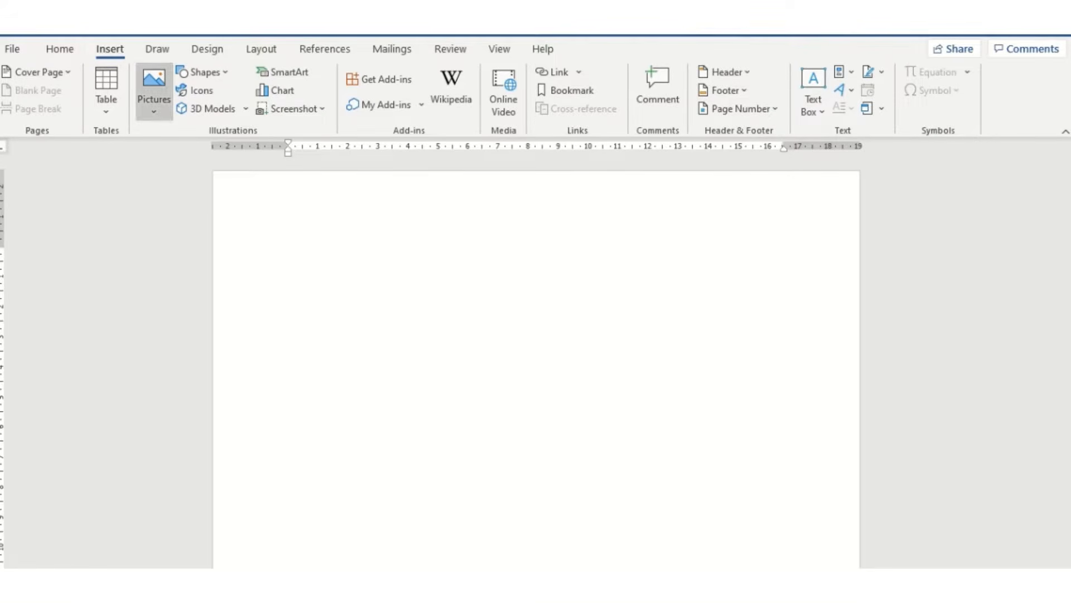
left_click(153, 92)
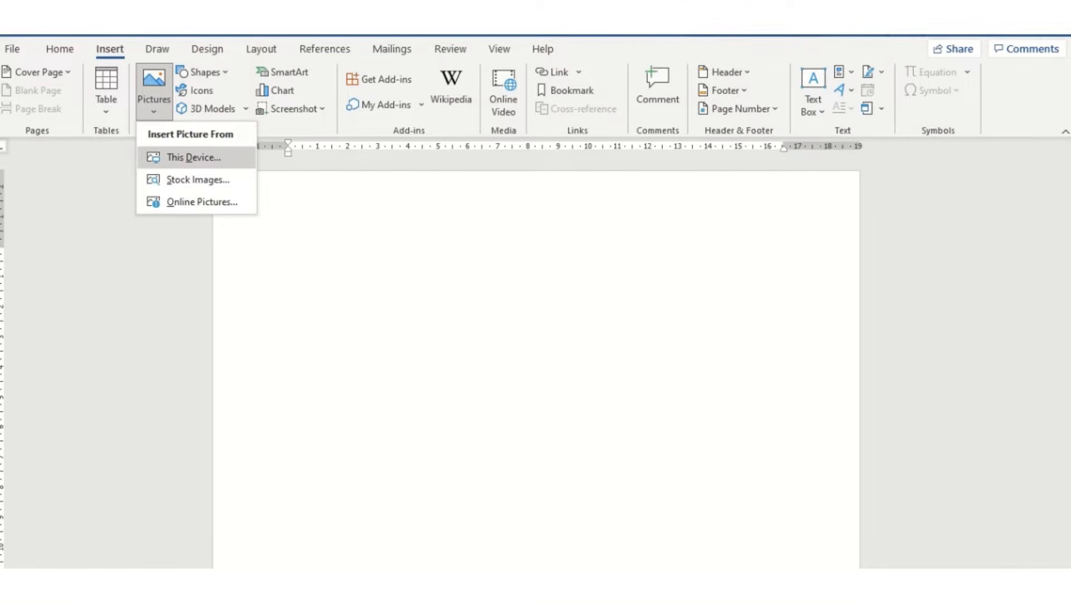
left_click(194, 157)
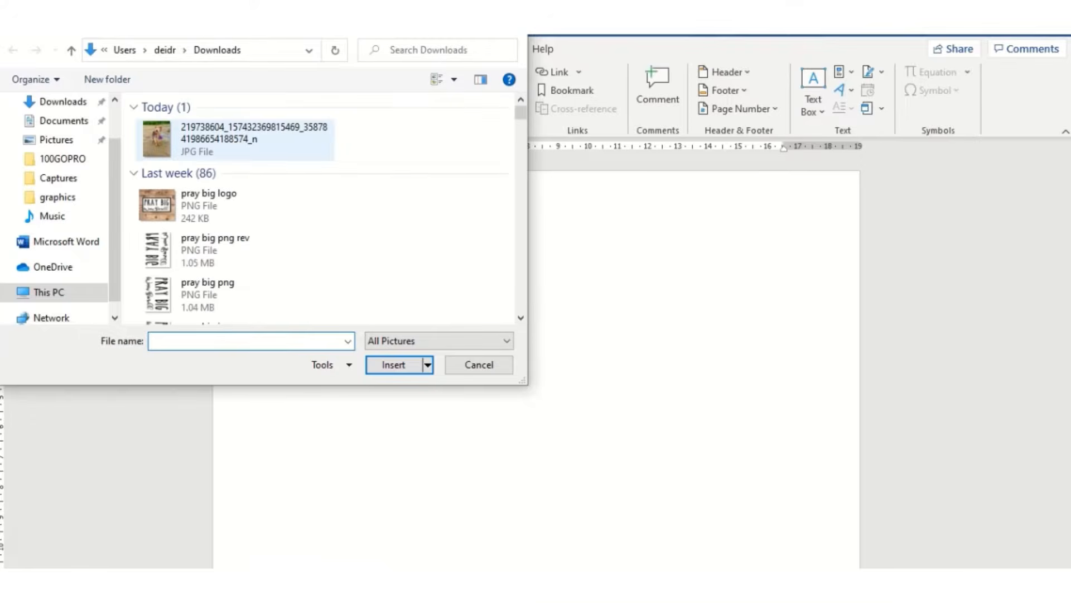
scroll(235, 209, "down", 5)
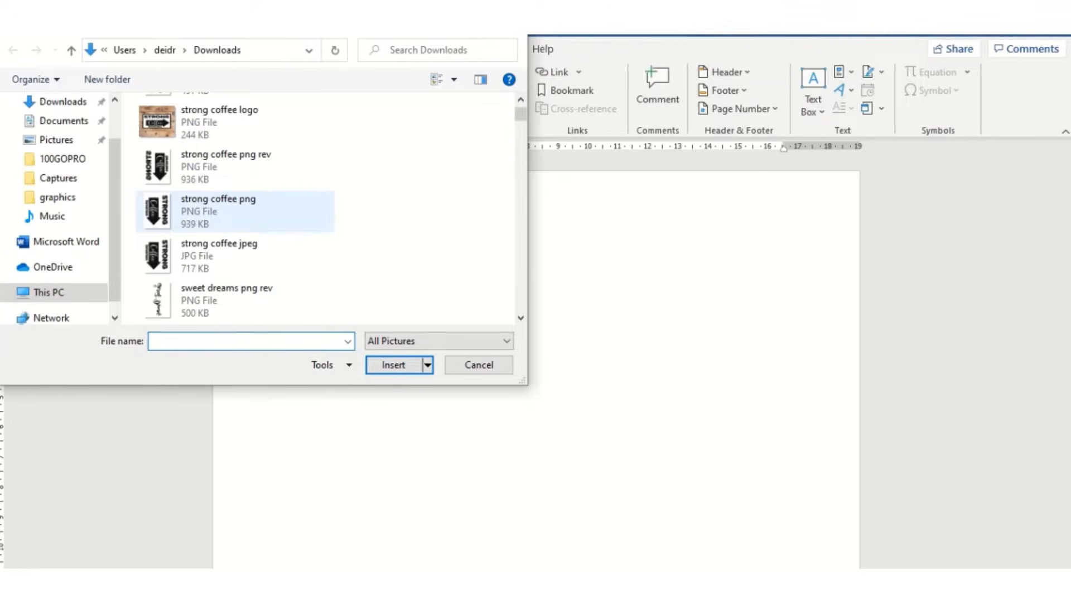
left_click(234, 167)
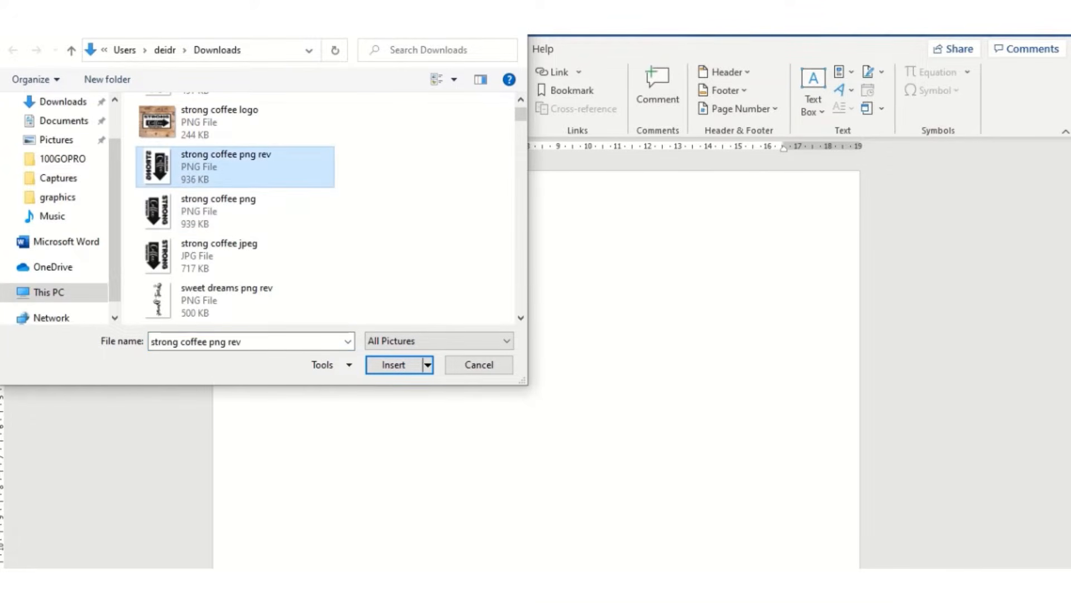
left_click(394, 364)
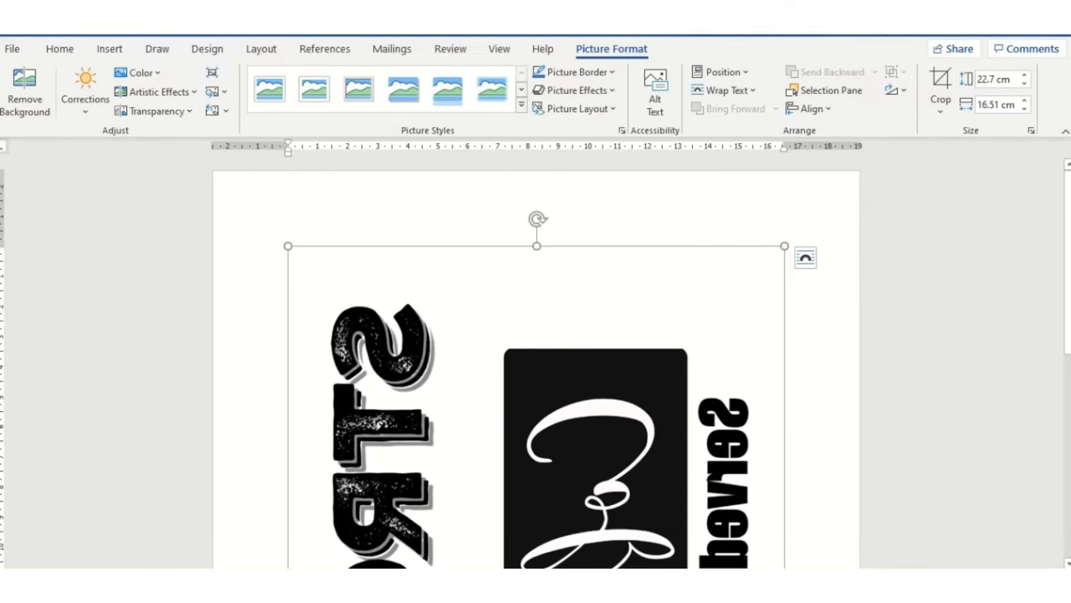
Set the mirrored coffee picture's text wrapping to Behind Text and move it slightly up the page
scroll(536, 362, "down", 10)
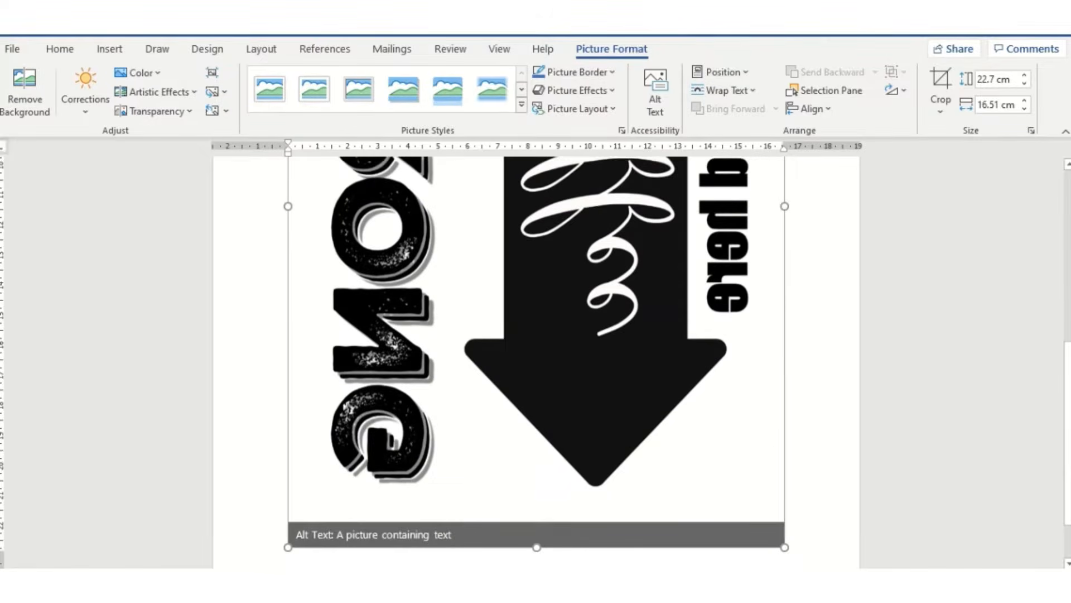
scroll(535, 363, "up", 7)
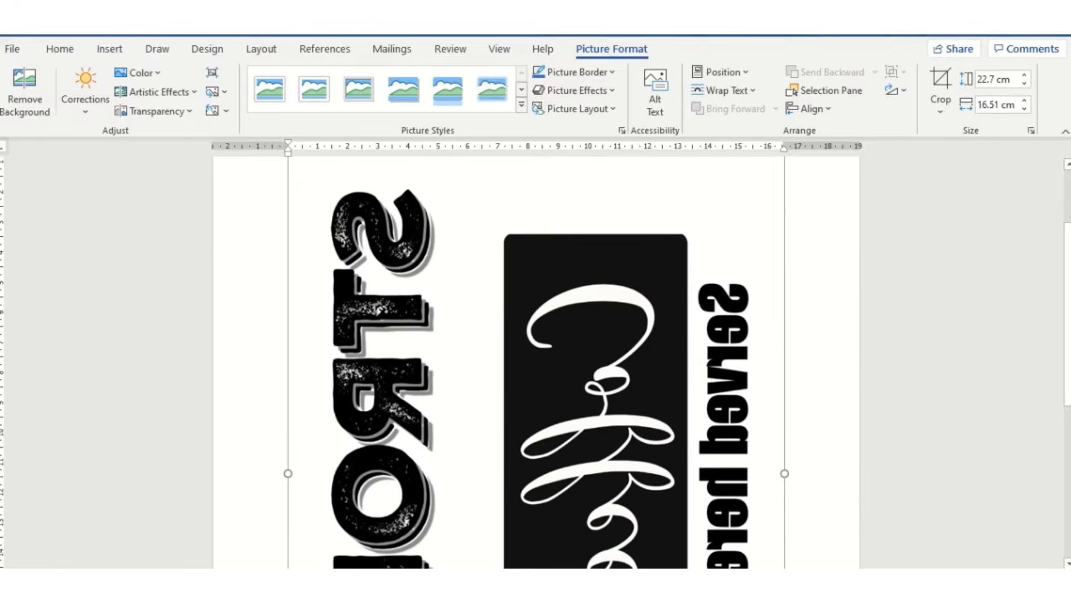
scroll(535, 363, "up", 2)
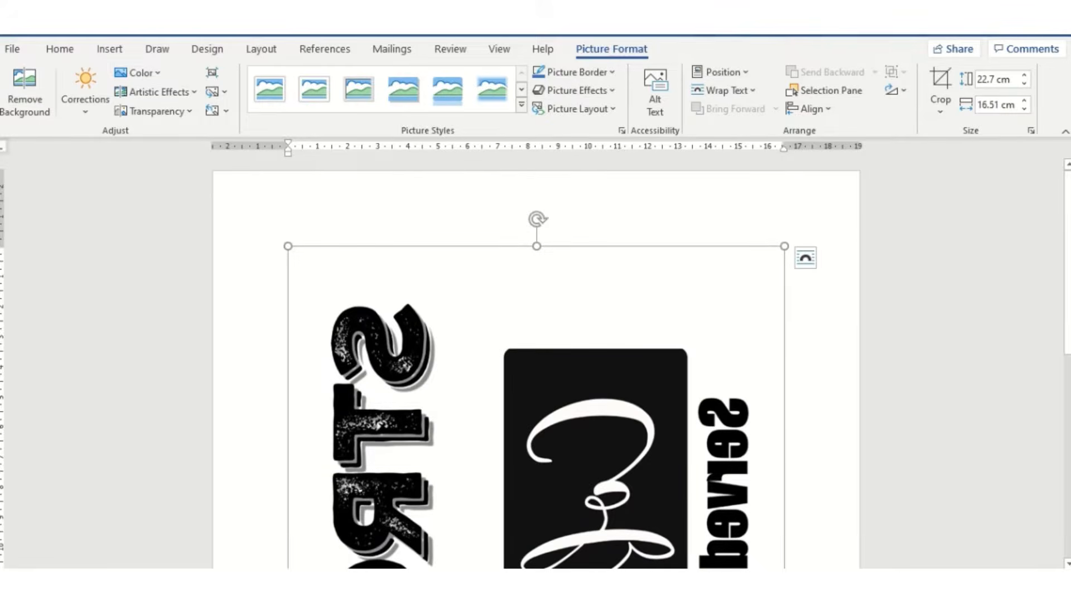
scroll(536, 363, "down", 2)
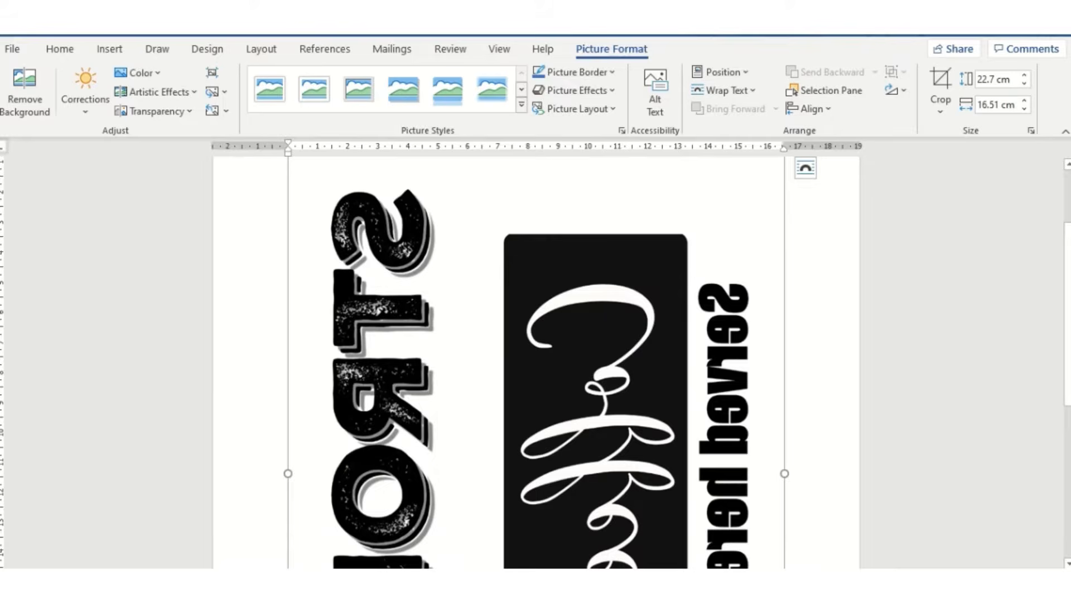
scroll(470, 279, "up", 3)
right_click(470, 207)
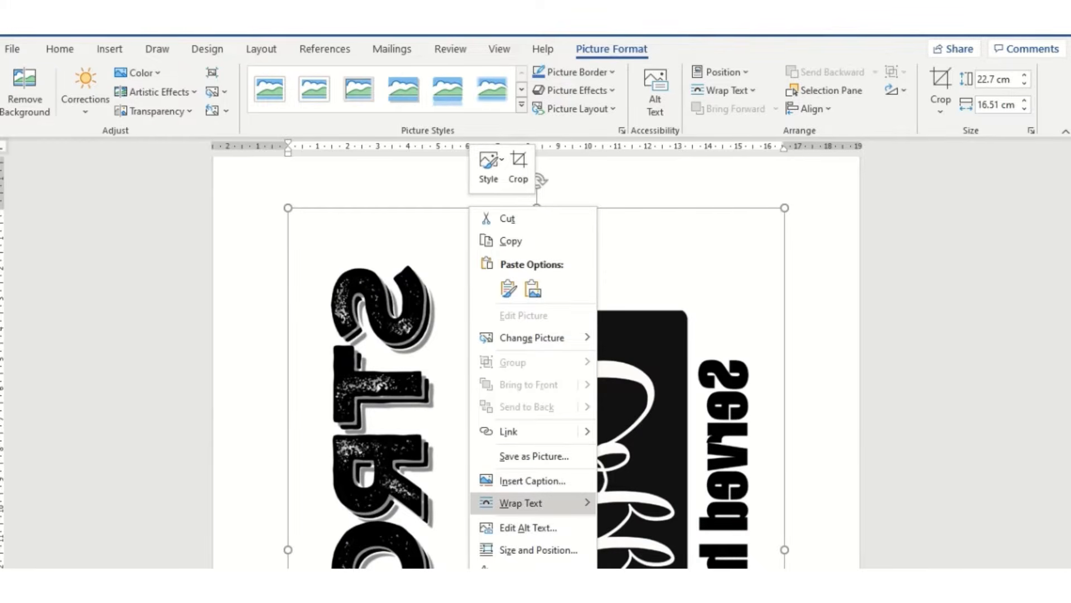
mouse_move(522, 503)
left_click(650, 431)
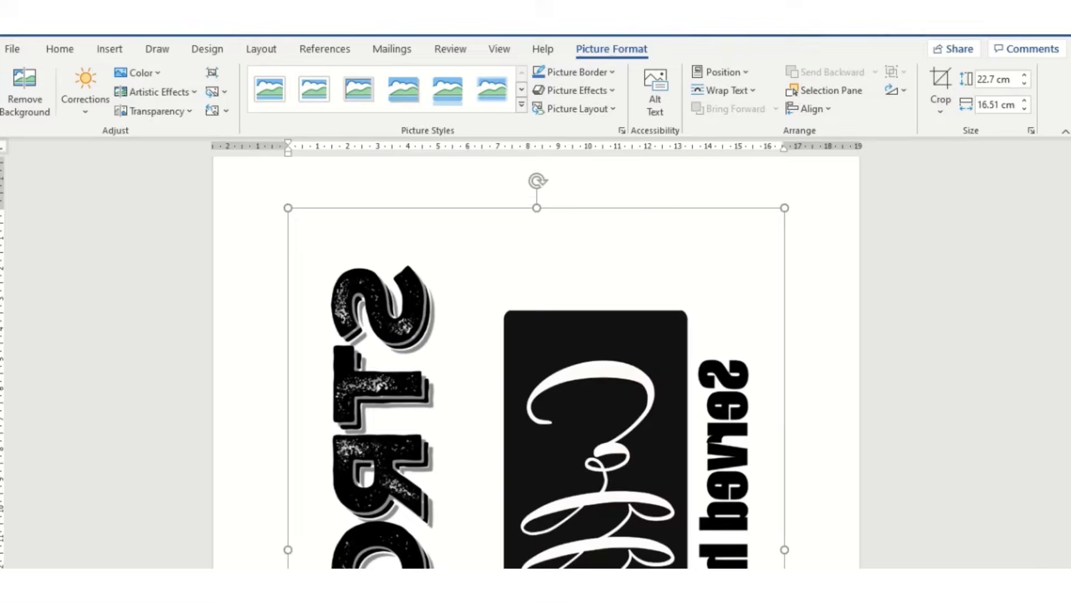
mouse_move(650, 431)
left_mouse_down()
mouse_move(625, 422)
mouse_move(650, 410)
left_mouse_up()
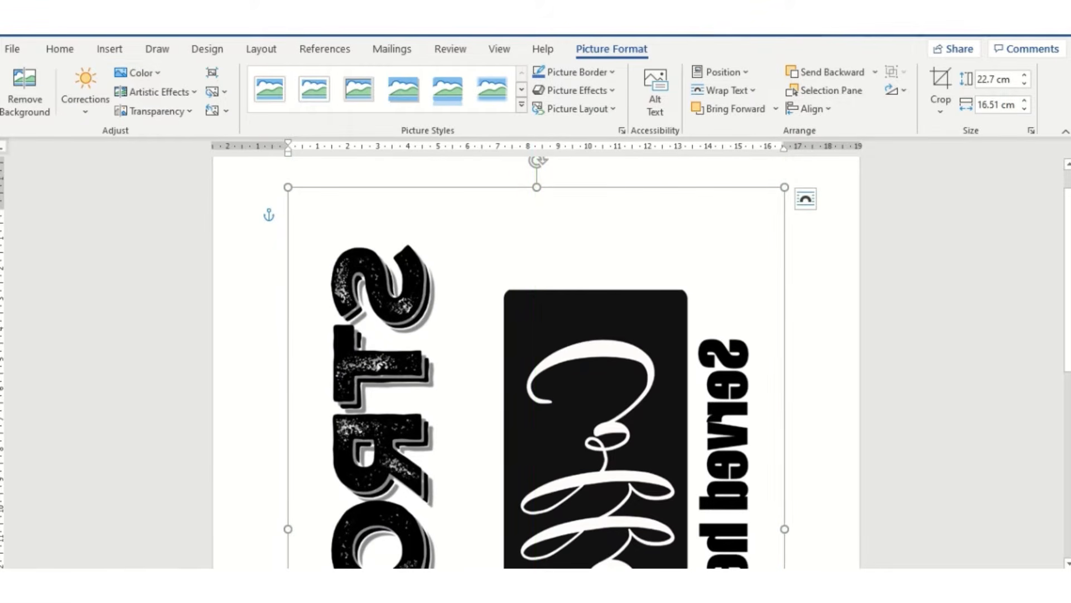
Shrink the mirrored picture to about 16.14 cm high by 11.74 cm wide, centred across the page, and check it in the print preview
mouse_move(784, 187)
left_mouse_down()
mouse_move(636, 391)
mouse_move(642, 384)
left_mouse_up()
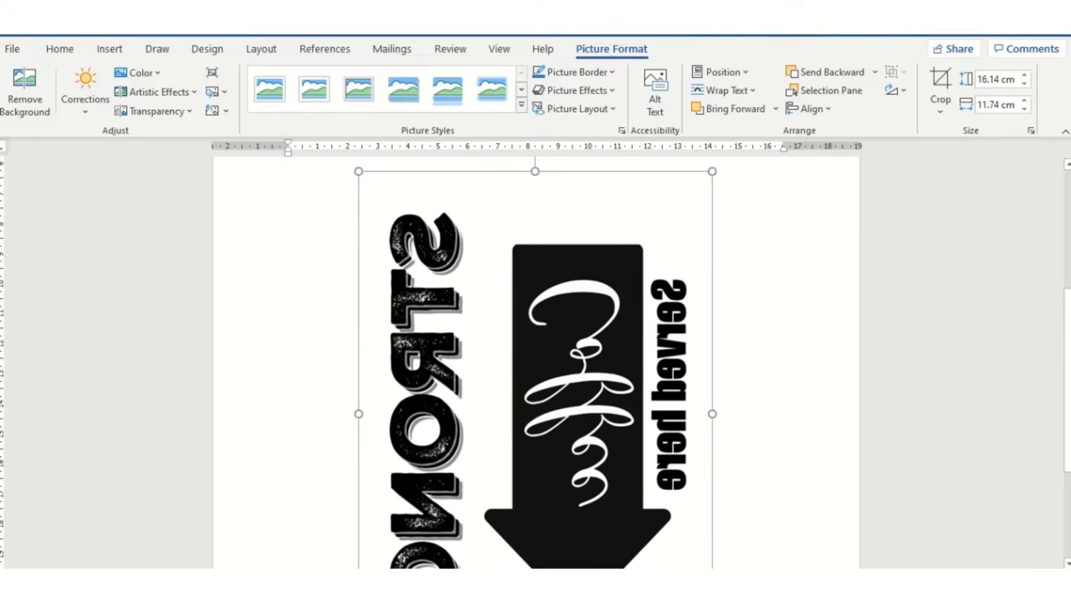
scroll(536, 363, "down", 3)
scroll(536, 363, "up", 10)
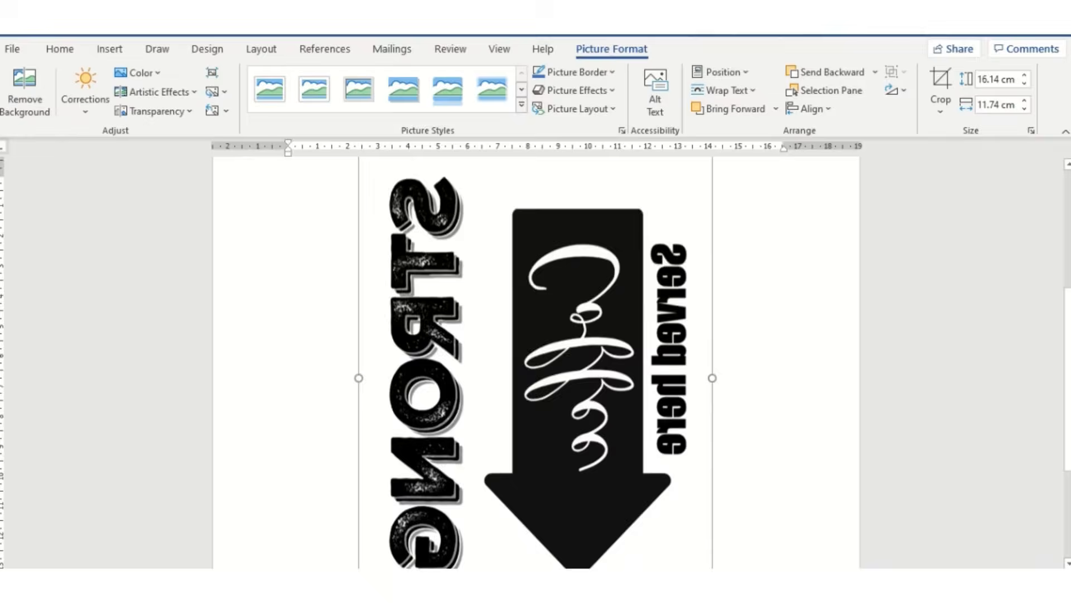
left_click_drag(535, 502, 531, 354)
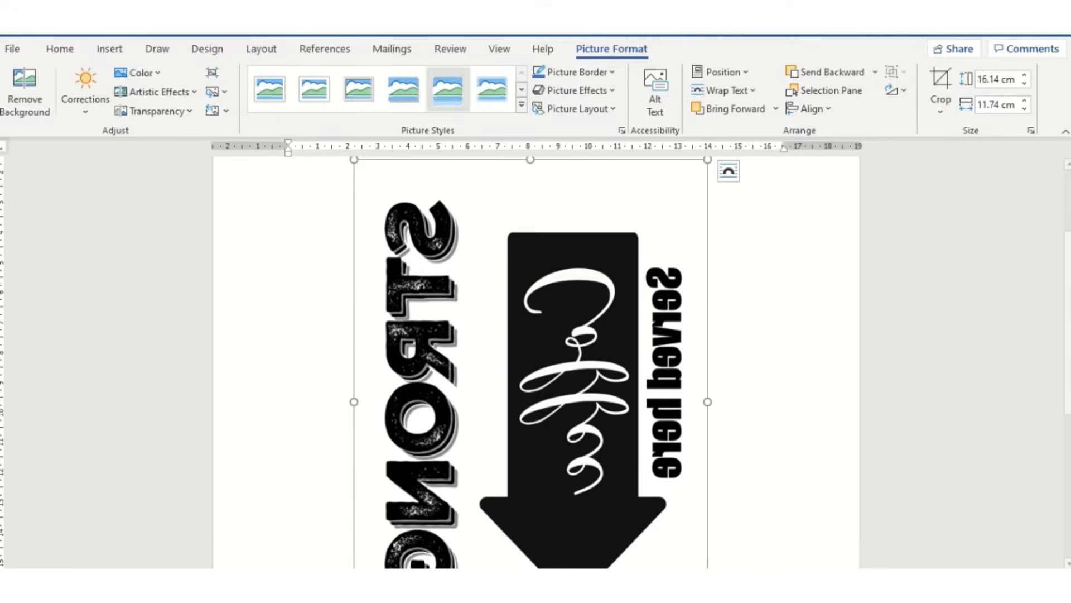
left_click(12, 50)
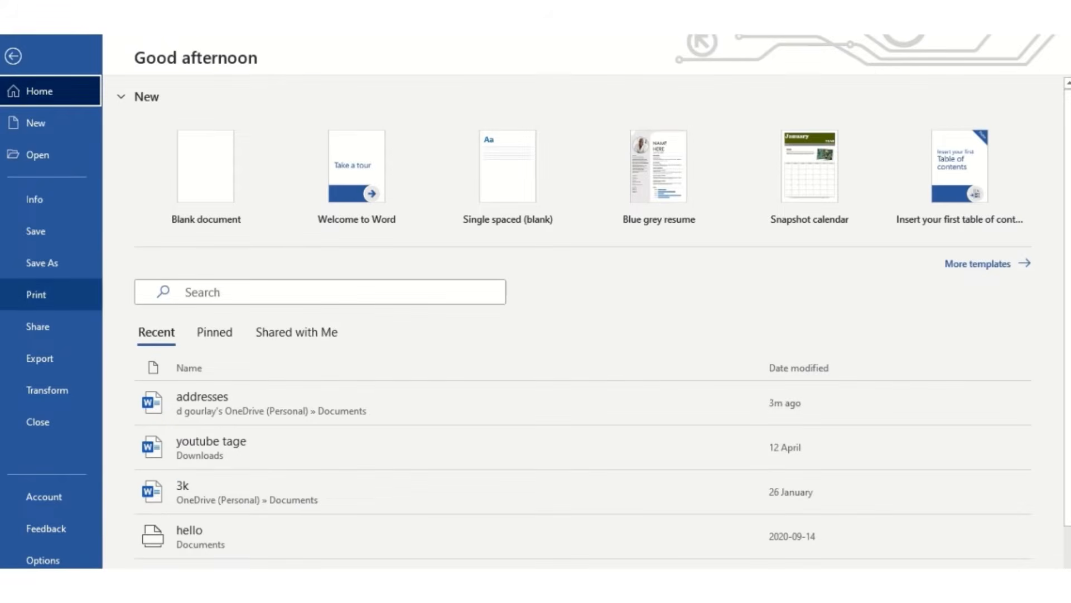
left_click(36, 294)
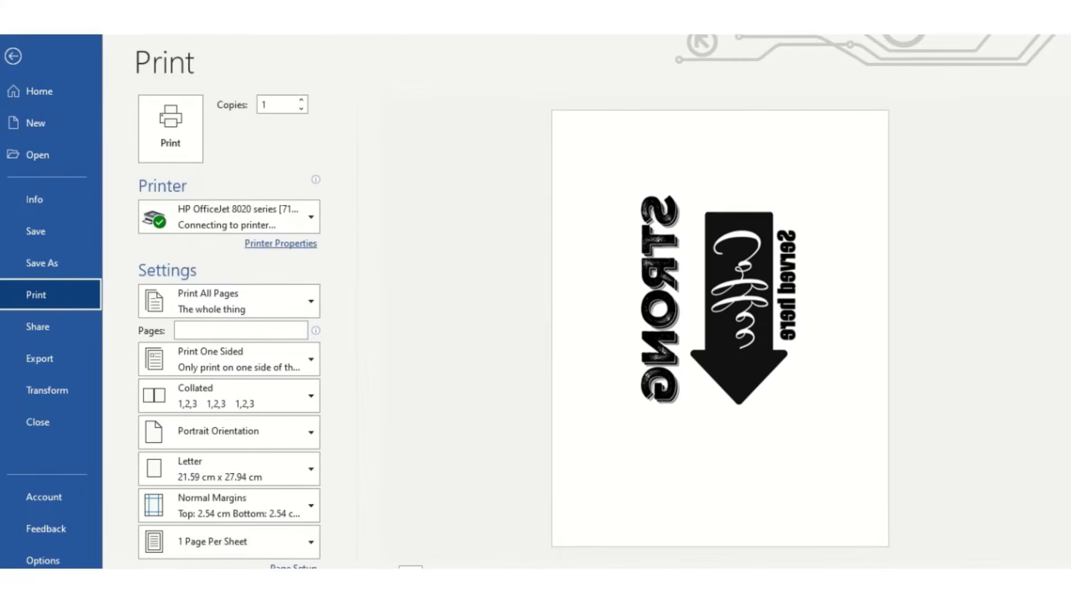
Start another blank document and insert the picture "pray big png" from the Downloads folder
left_click(36, 91)
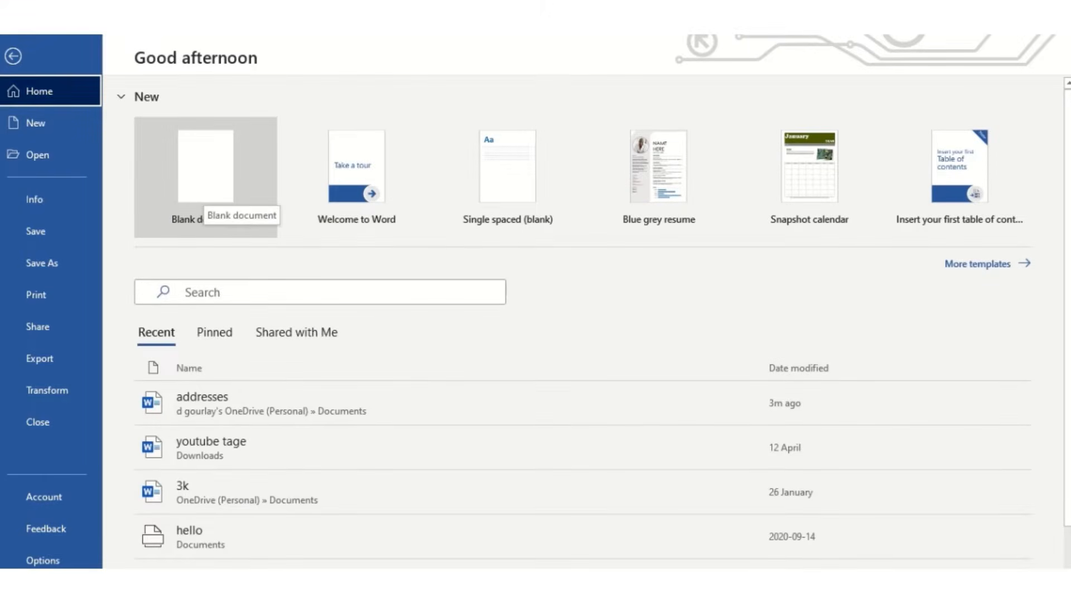
left_click(205, 190)
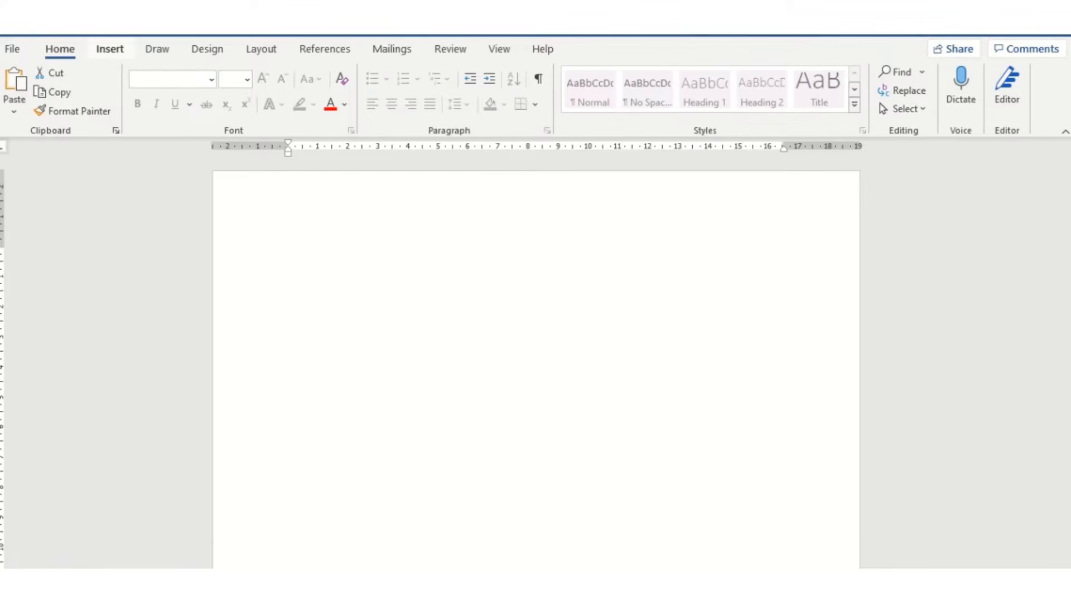
left_click(109, 48)
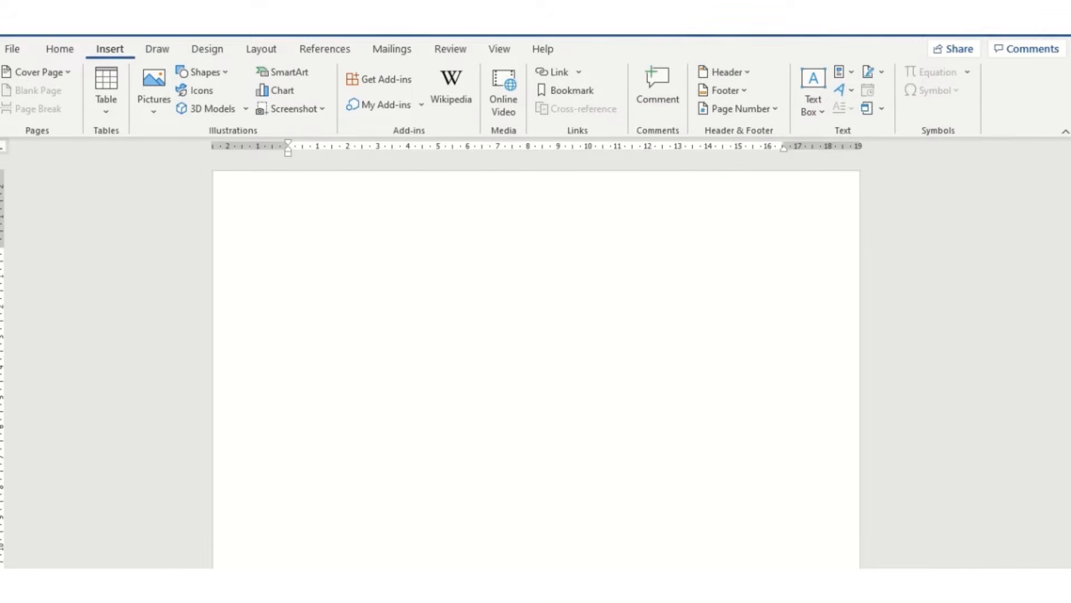
left_click(154, 92)
left_click(193, 157)
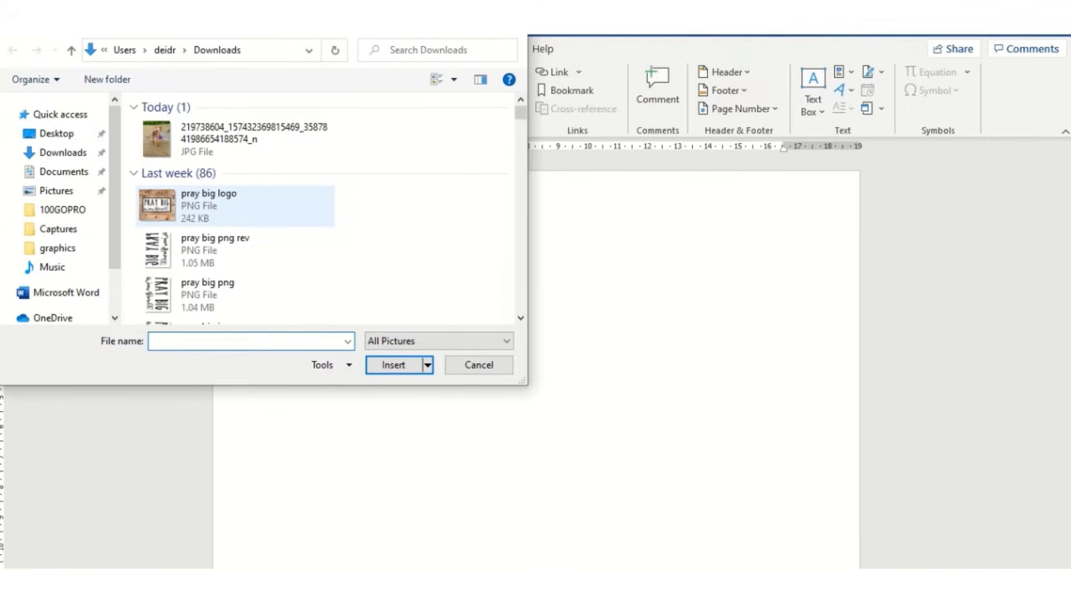
left_click(223, 295)
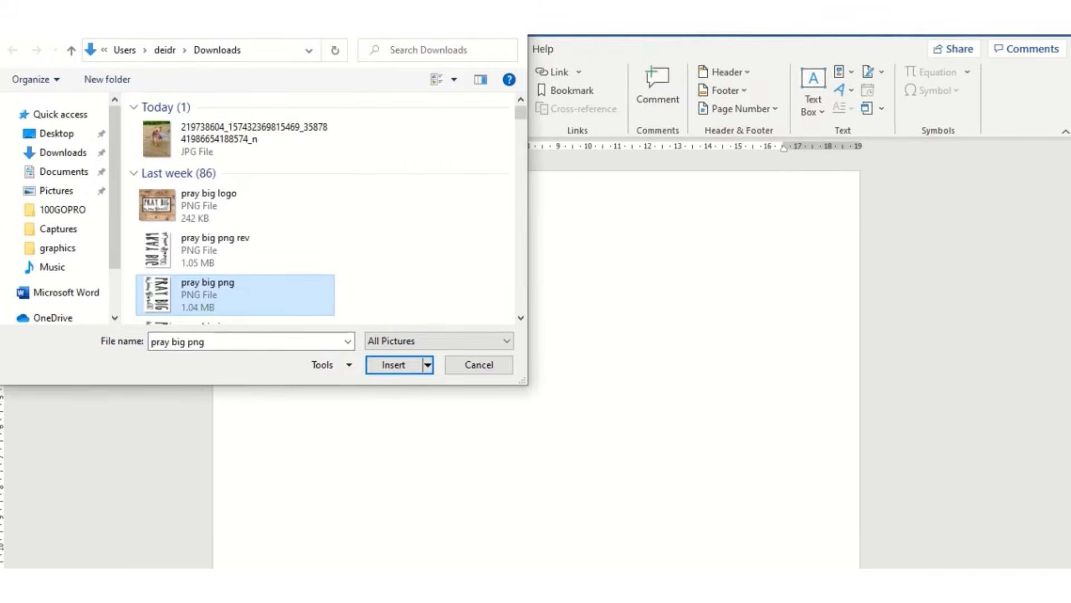
left_click(394, 365)
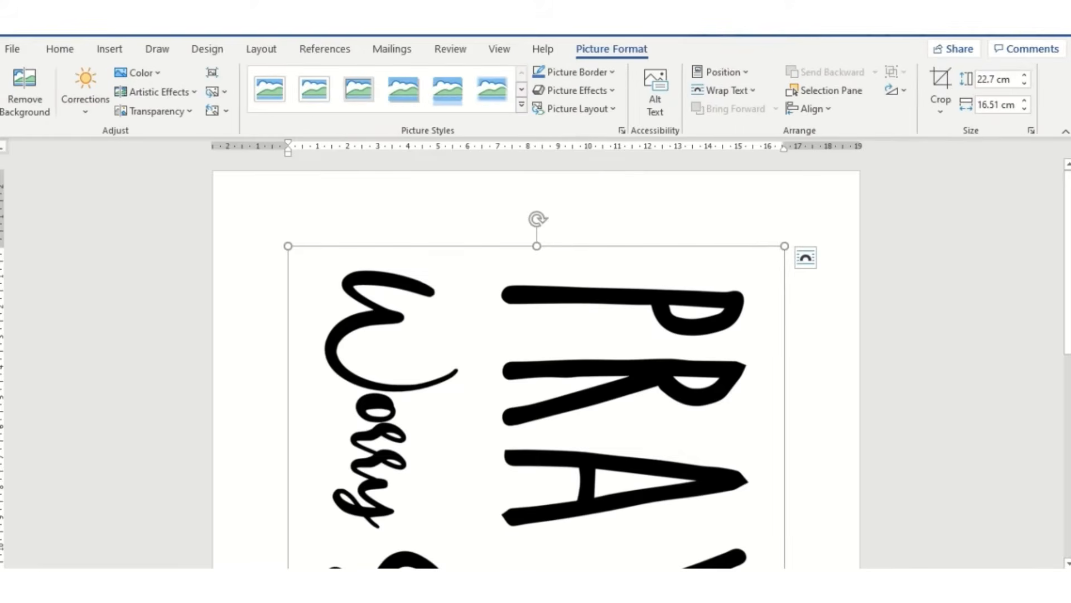
Set the "pray big" picture's wrapping to Behind Text, shift it slightly up the page and shrink it to about 22.37 cm by 16.27 cm
scroll(536, 363, "down", 4)
scroll(536, 362, "down", 5)
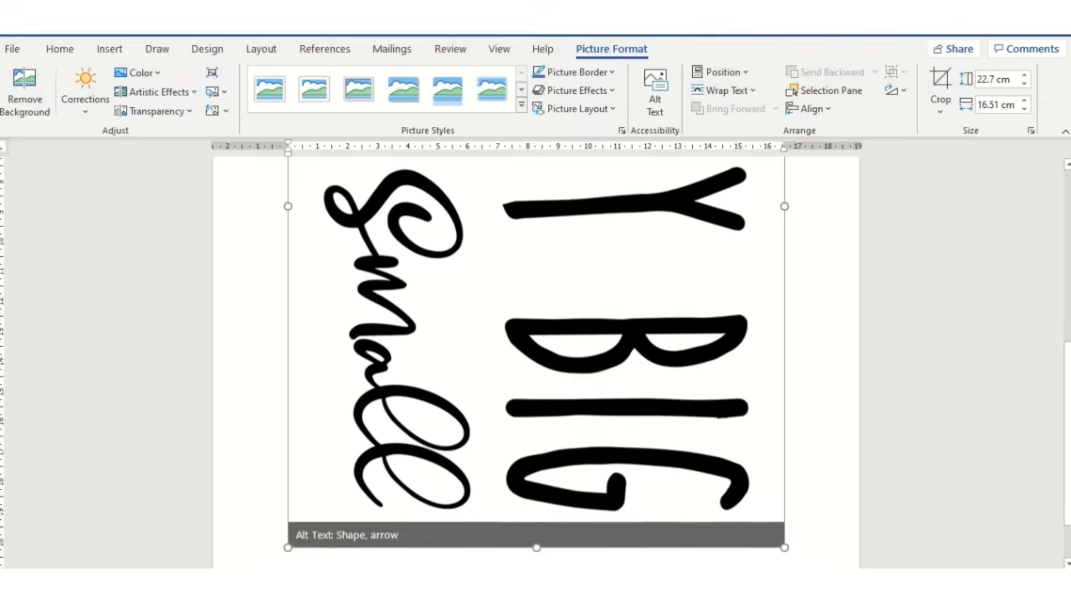
scroll(536, 363, "up", 8)
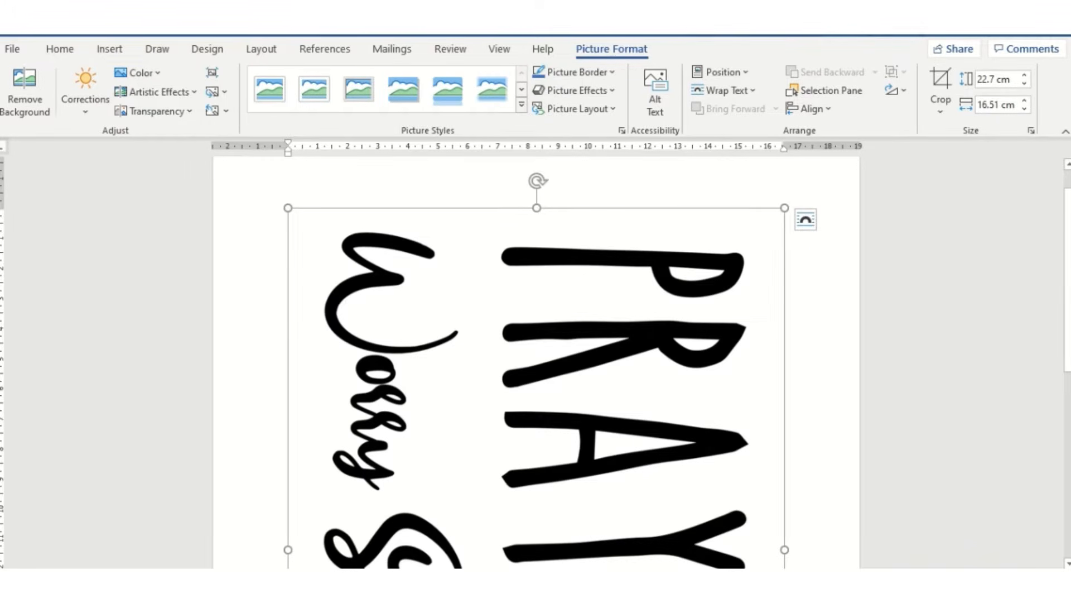
right_click(475, 206)
mouse_move(530, 503)
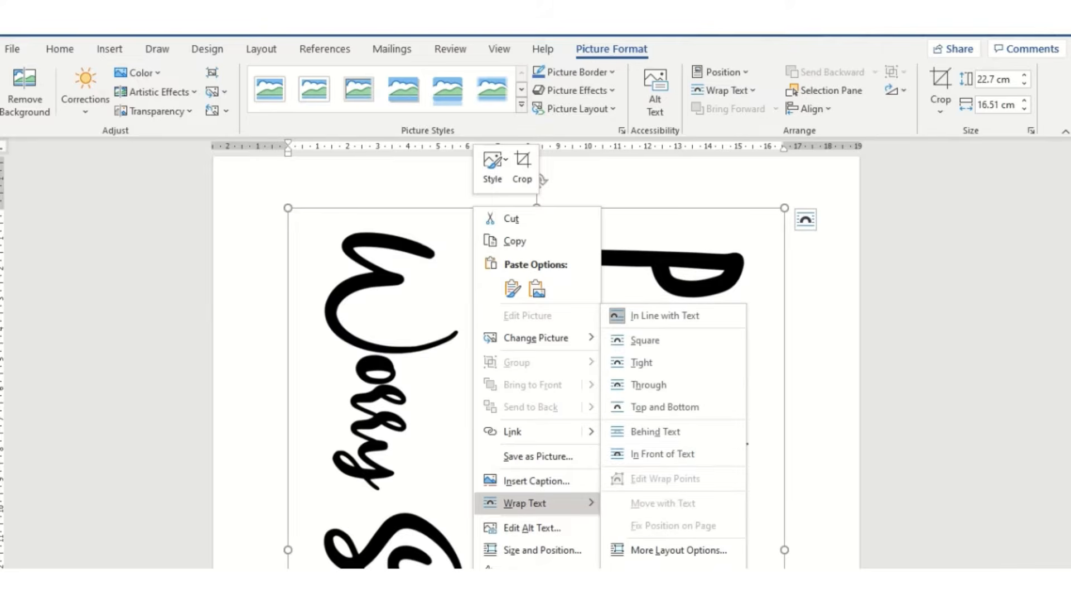
left_click(655, 431)
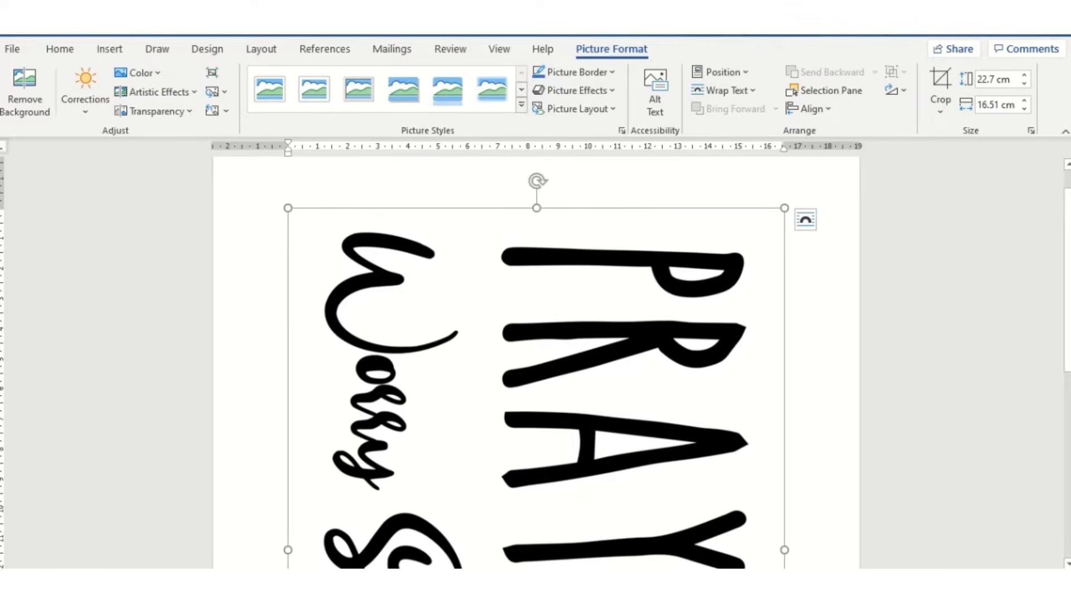
left_click_drag(586, 391, 595, 368)
scroll(558, 366, "up", 1)
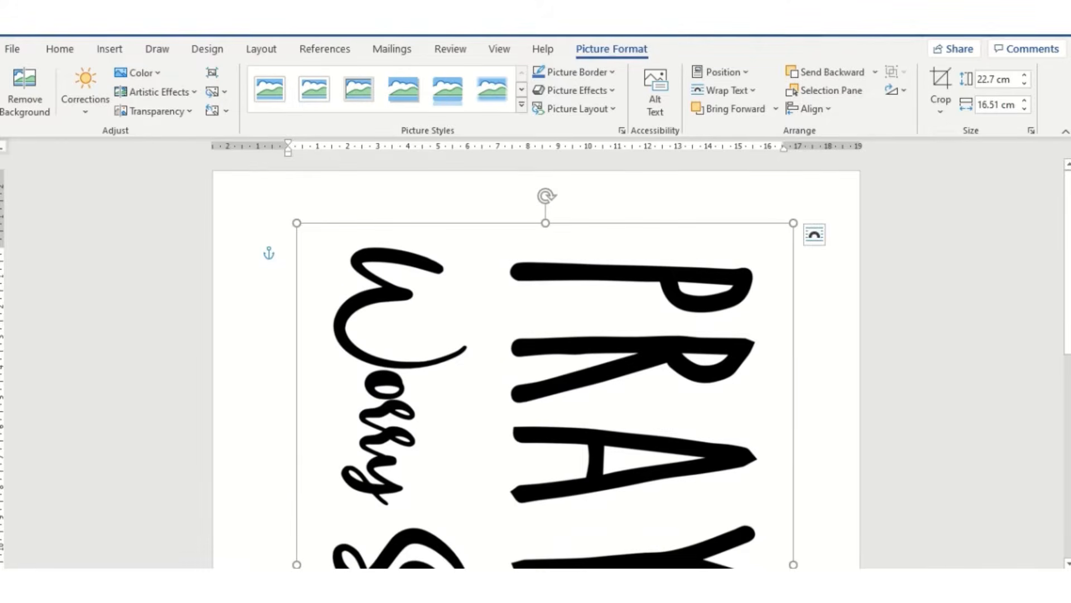
left_click_drag(793, 223, 634, 442)
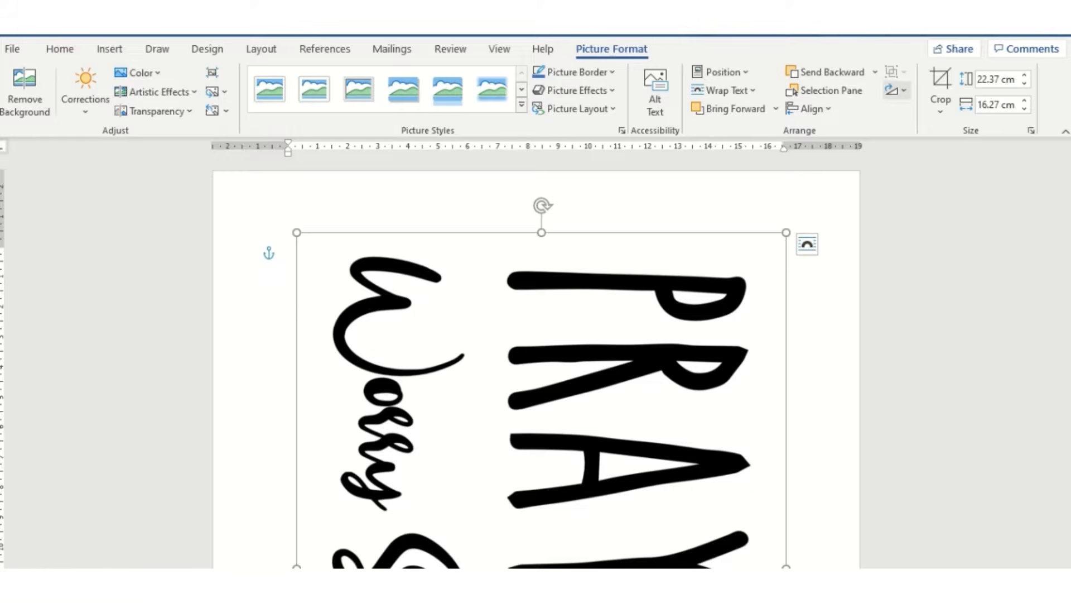
Flip the "pray big" picture horizontally using the picture formatting options and flip it back to readable
left_click(895, 90)
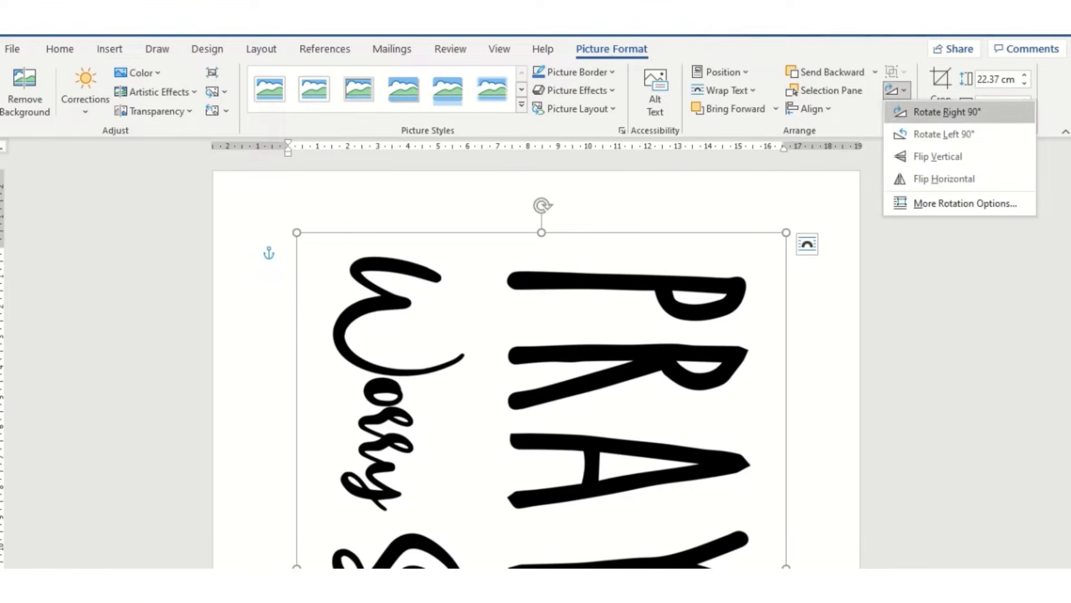
left_click(944, 179)
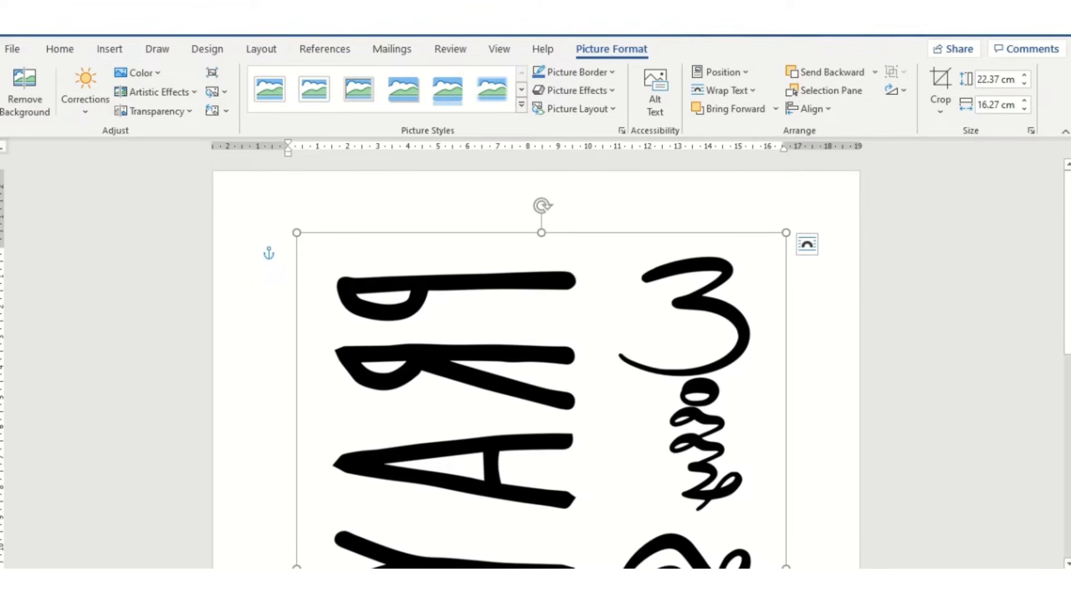
left_click(895, 89)
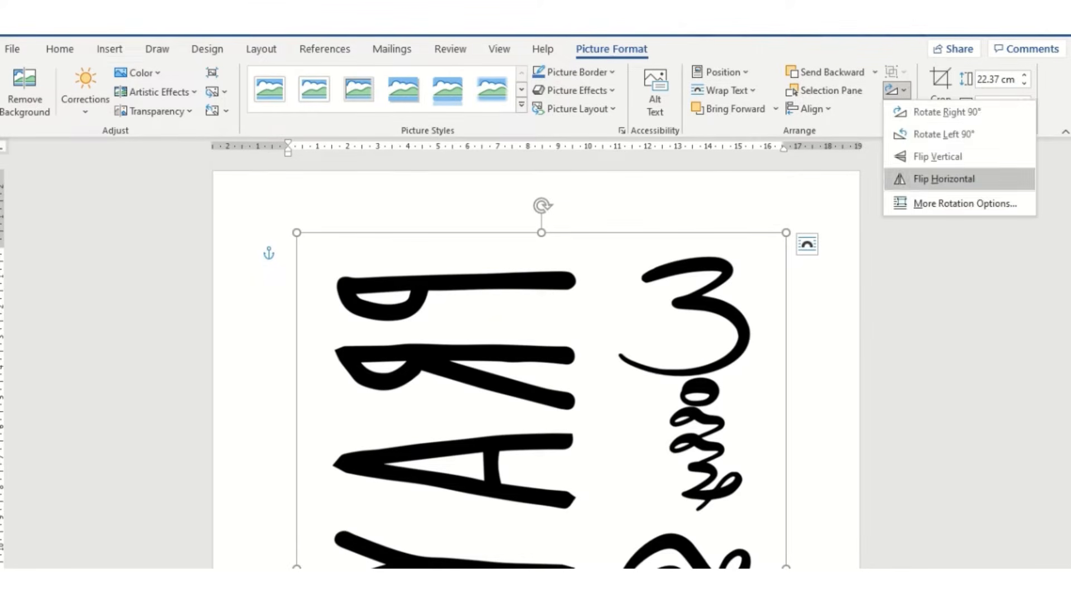
left_click(944, 178)
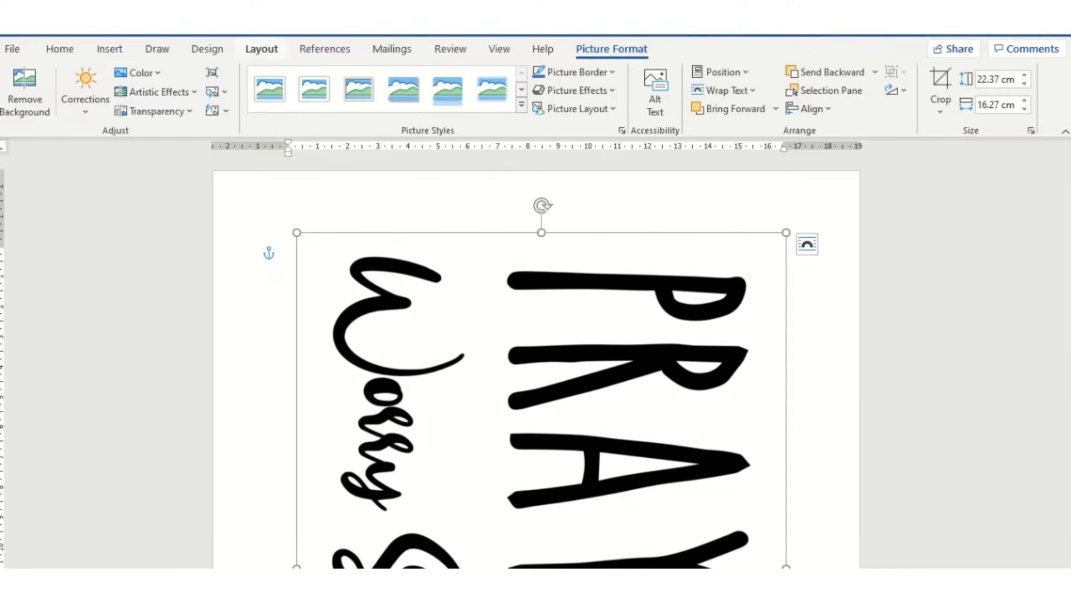
Mirror the "pray big" picture with Flip Horizontal from the page layout's rotation options
left_click(262, 48)
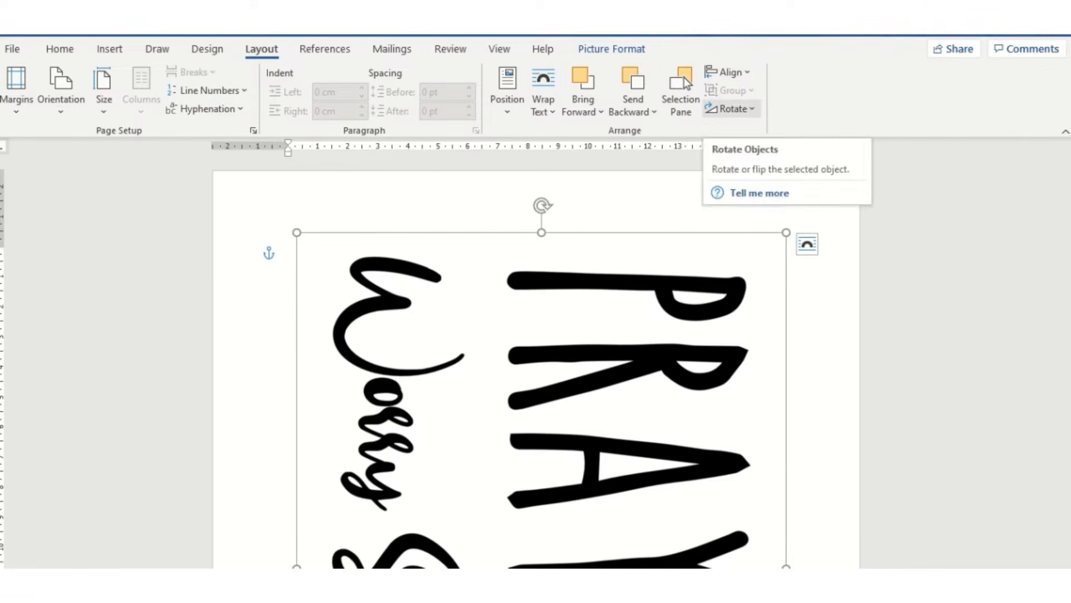
left_click(730, 108)
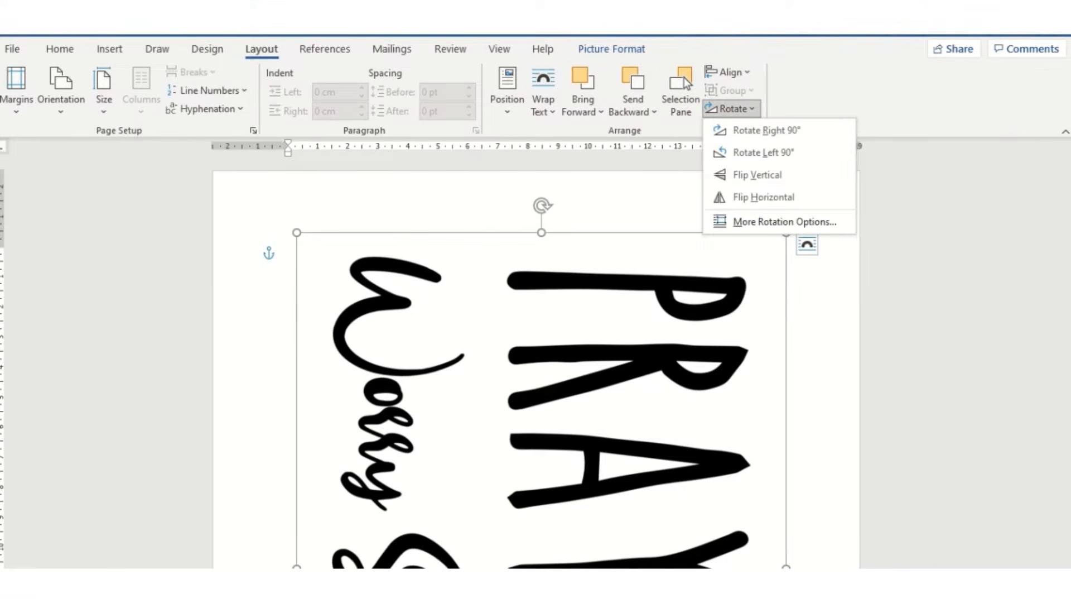
left_click(764, 197)
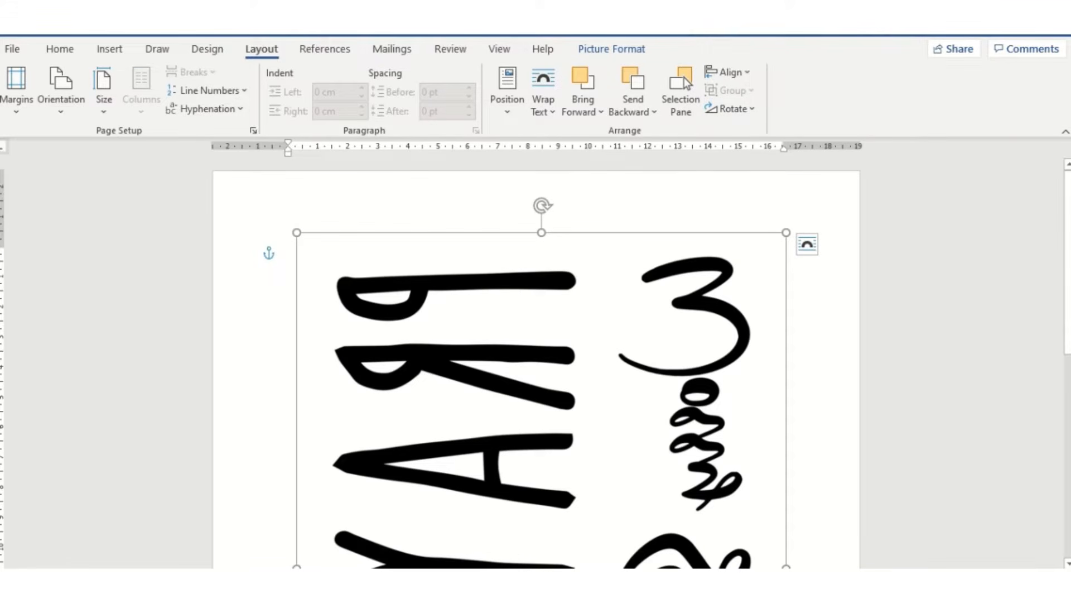
Look over the mirrored "pray big" picture and cut it from the document
scroll(536, 363, "down", 4)
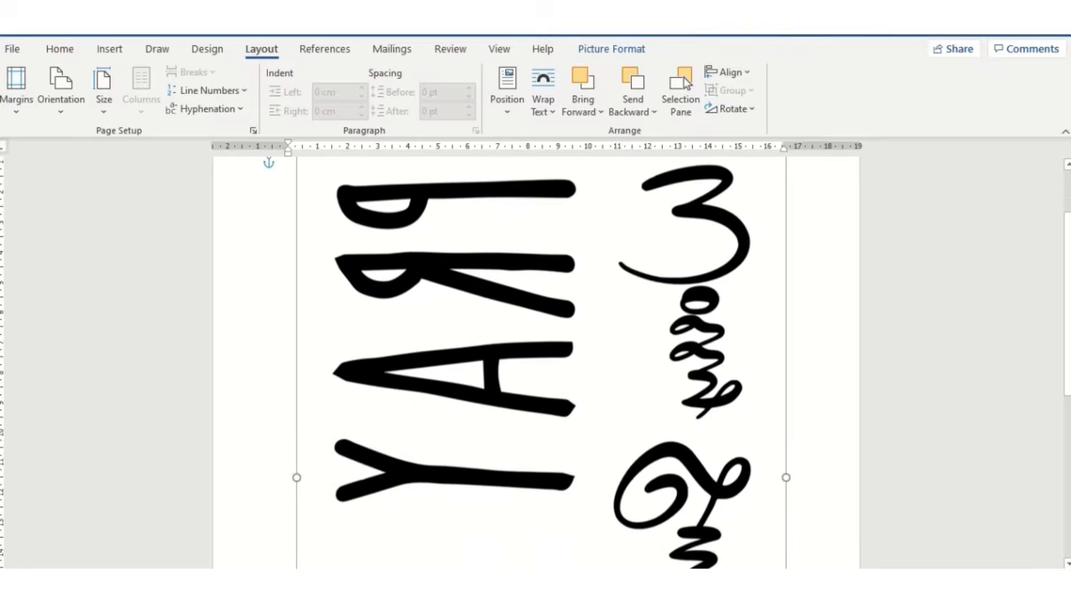
scroll(536, 362, "up", 4)
right_click(610, 204)
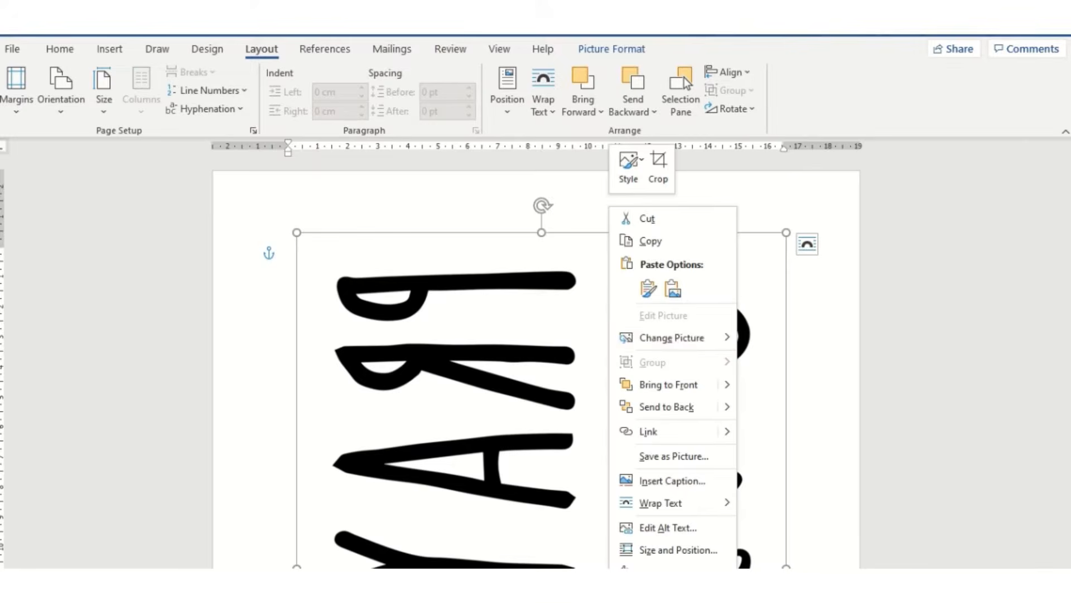
left_click(631, 218)
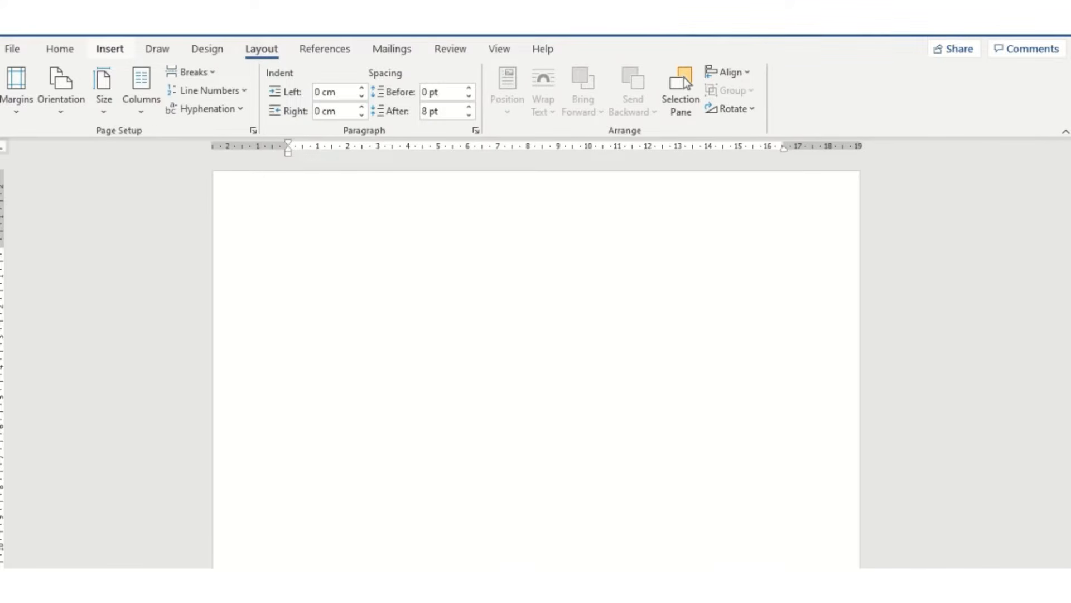
Insert the dog photo, the JPG file listed under Today, from the Downloads folder
left_click(109, 48)
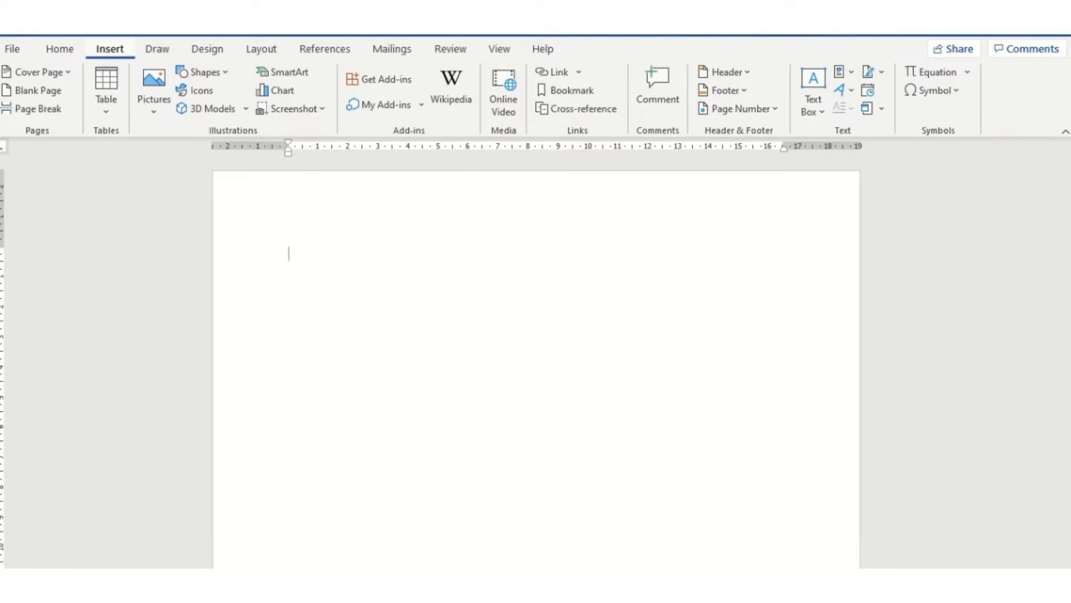
left_click(153, 92)
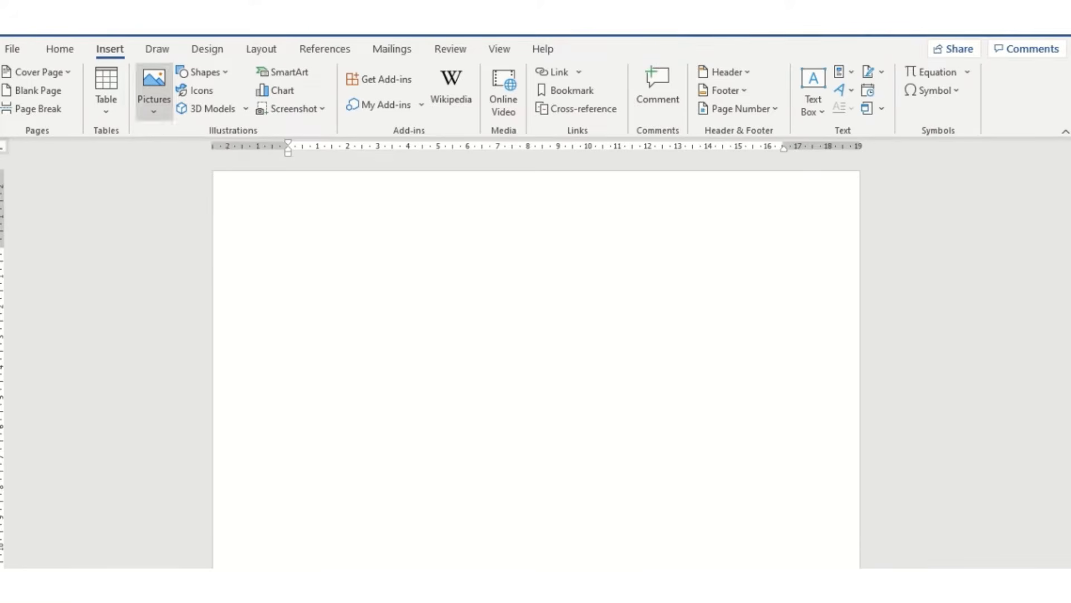
left_click(194, 157)
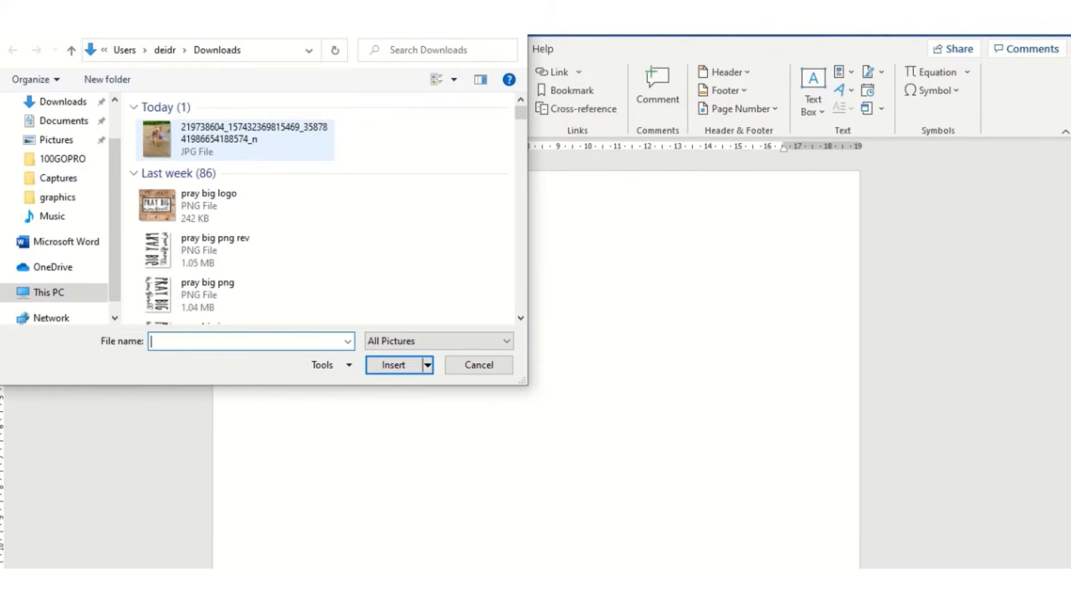
left_click(224, 143)
left_click(393, 365)
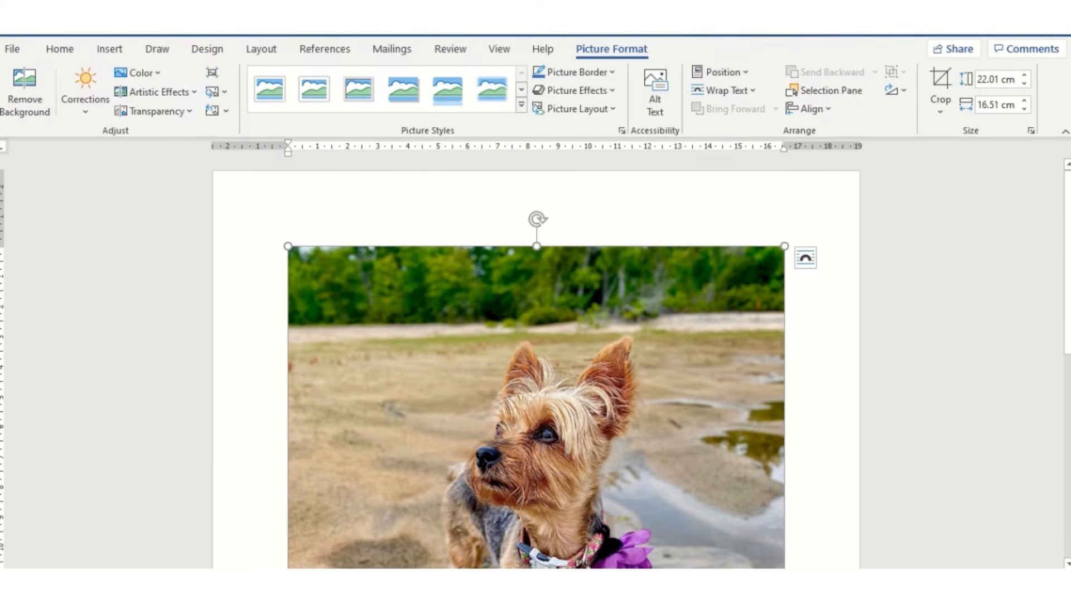
Set the dog photo's text wrapping to Behind Text
scroll(536, 363, "down", 5)
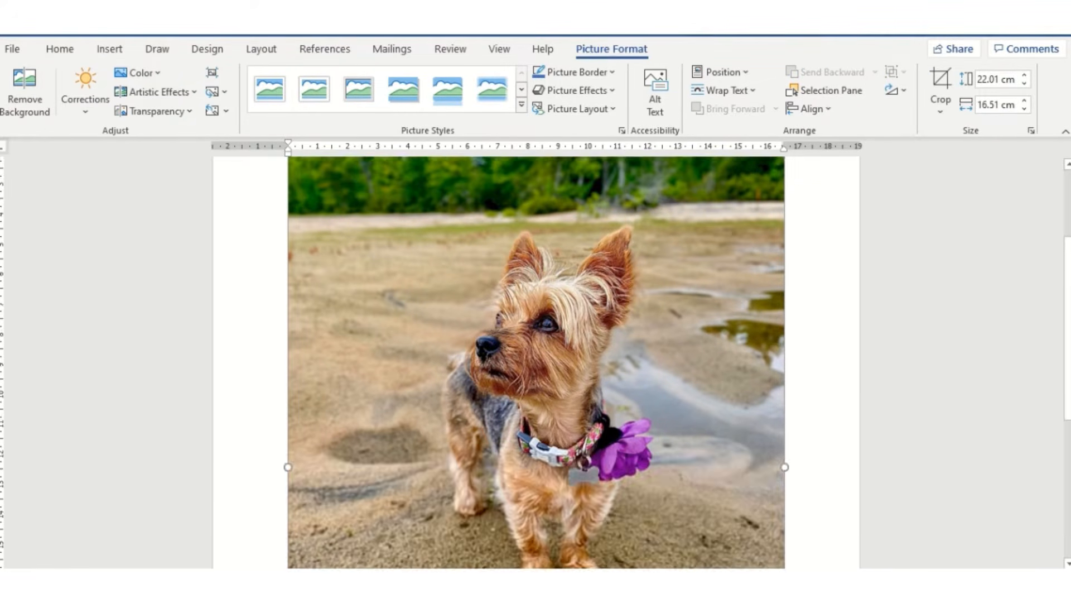
scroll(536, 362, "up", 4)
scroll(536, 363, "up", 1)
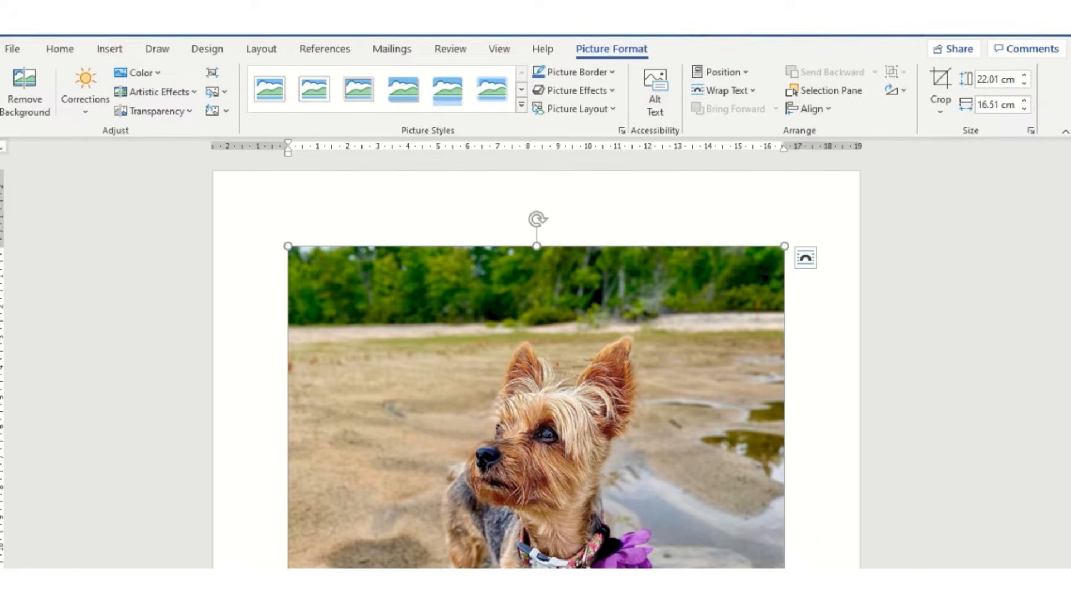
right_click(537, 346)
mouse_move(586, 502)
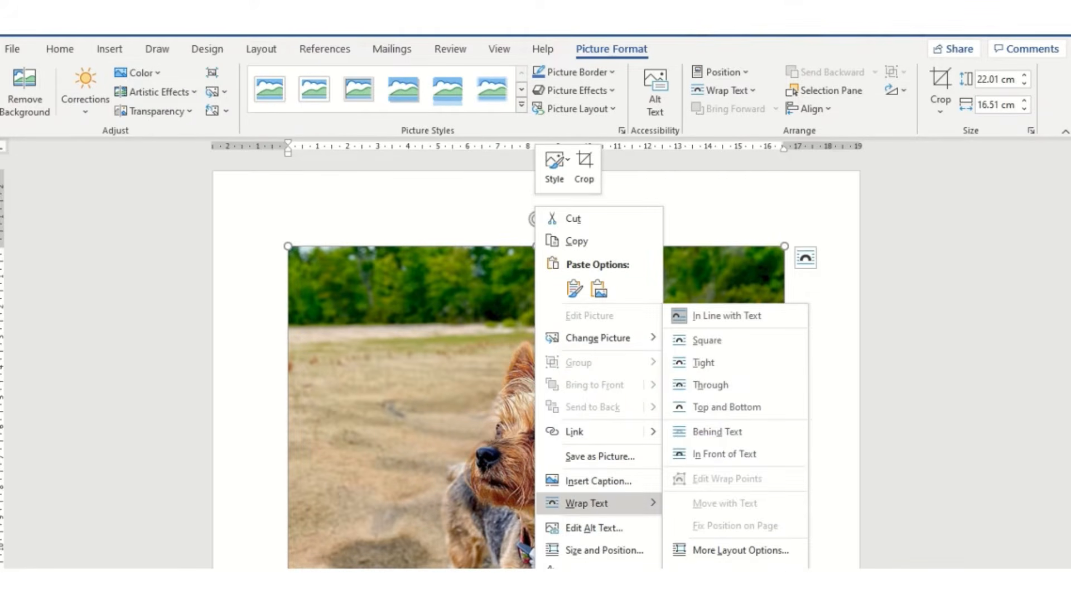
left_click(717, 431)
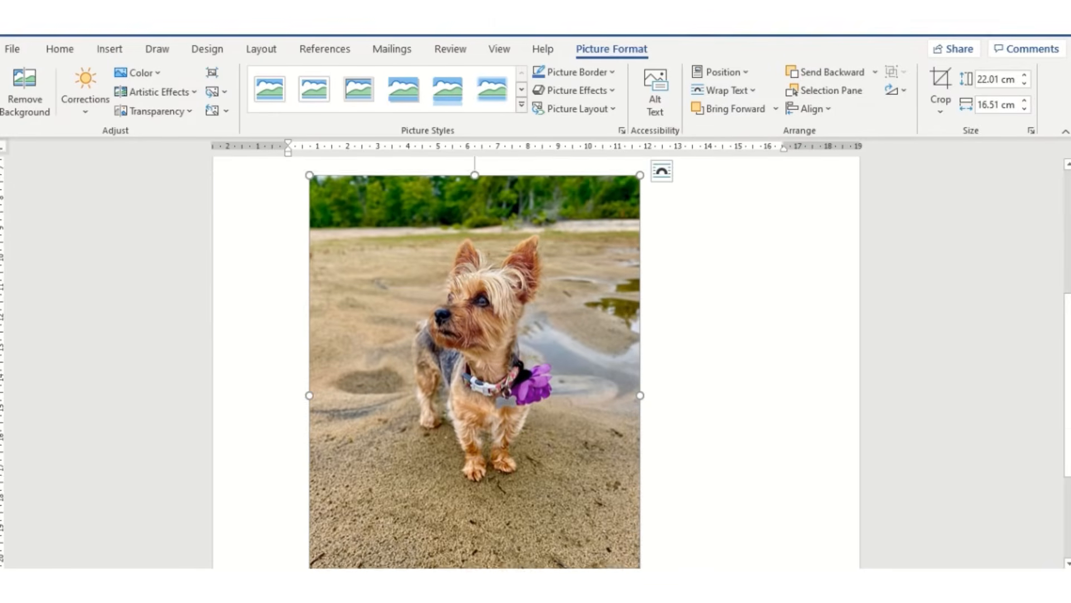
Shrink the dog photo to about 14.66 cm high by 10.99 cm wide and move it close to the page's horizontal centre
mouse_move(474, 363)
left_mouse_down()
mouse_move(536, 372)
mouse_move(480, 372)
left_mouse_up()
scroll(481, 371, "down", 3)
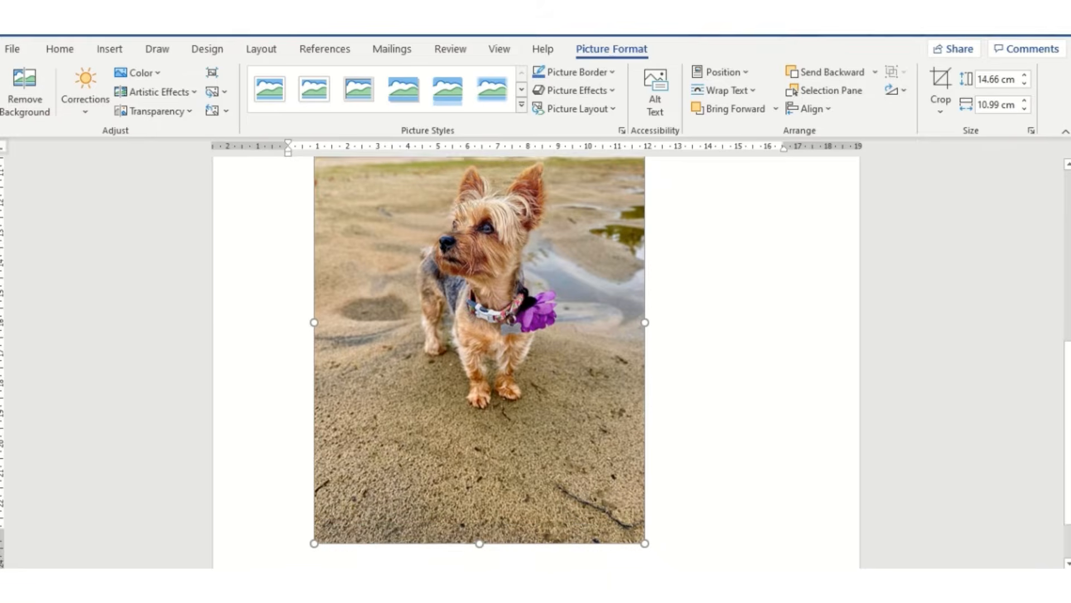
scroll(481, 363, "up", 3)
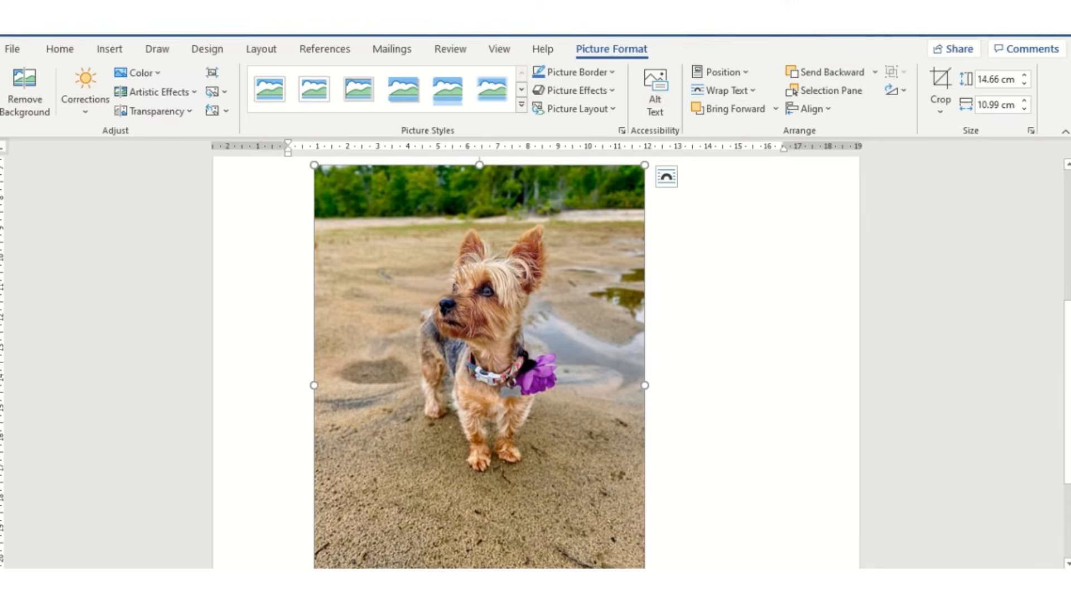
left_click_drag(480, 362, 524, 385)
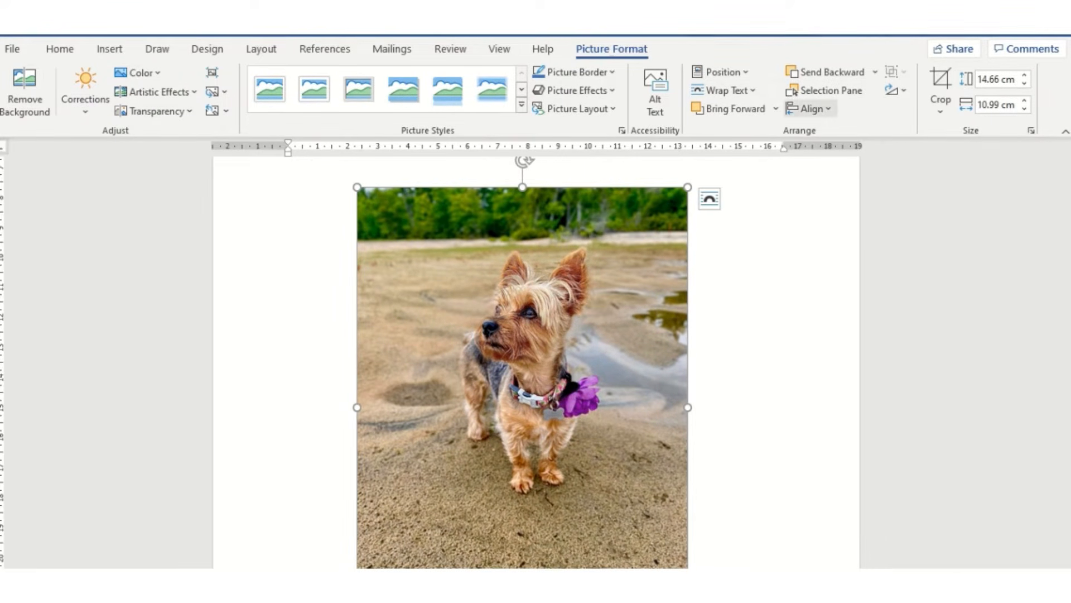
Flip the dog photo horizontally and flip it back to its original direction
left_click(896, 90)
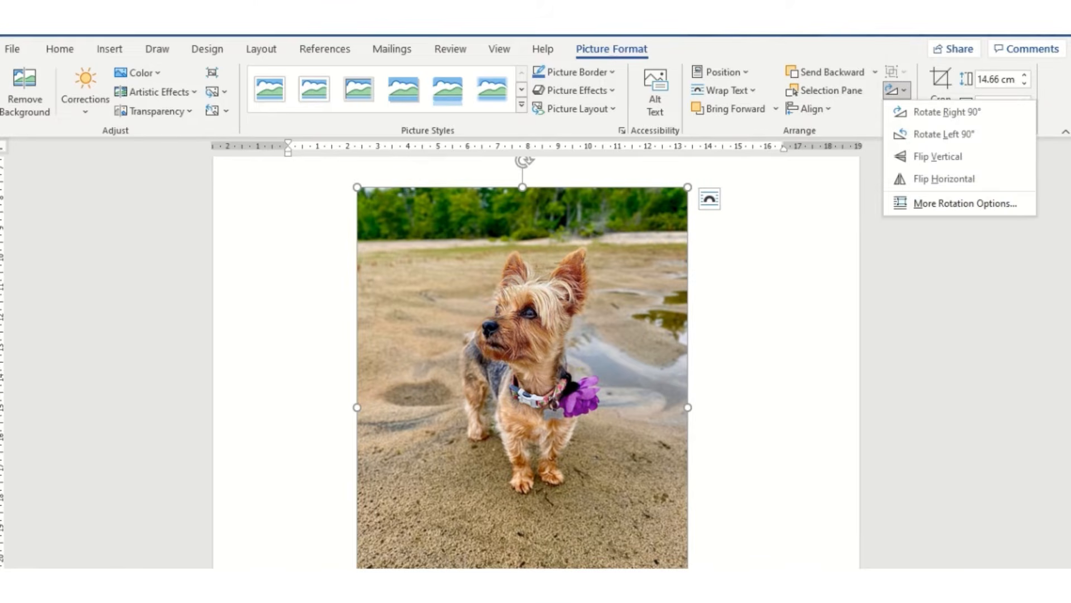
left_click(943, 178)
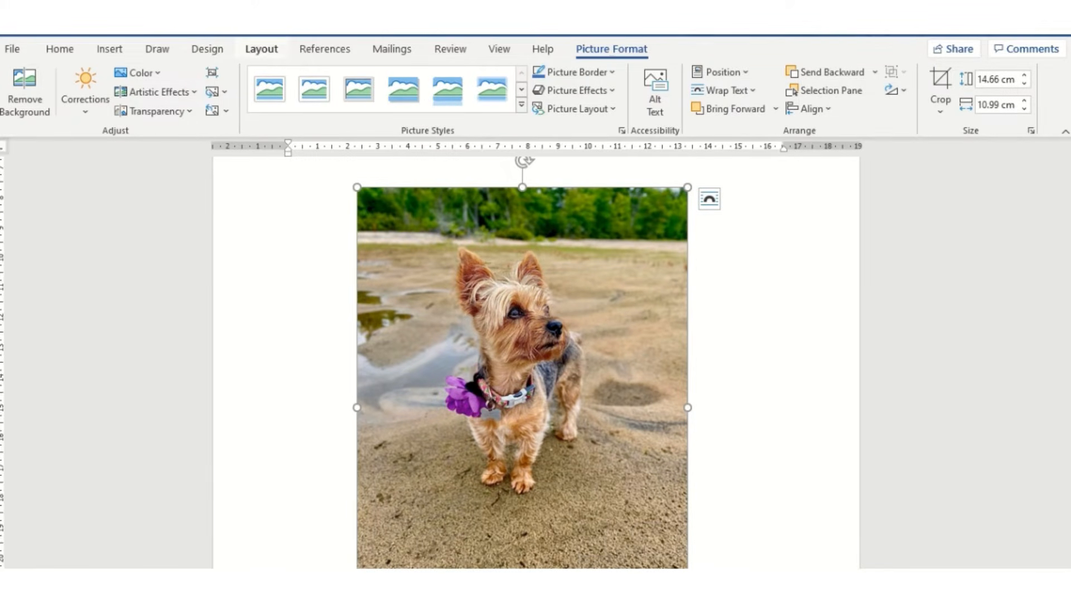
left_click(262, 49)
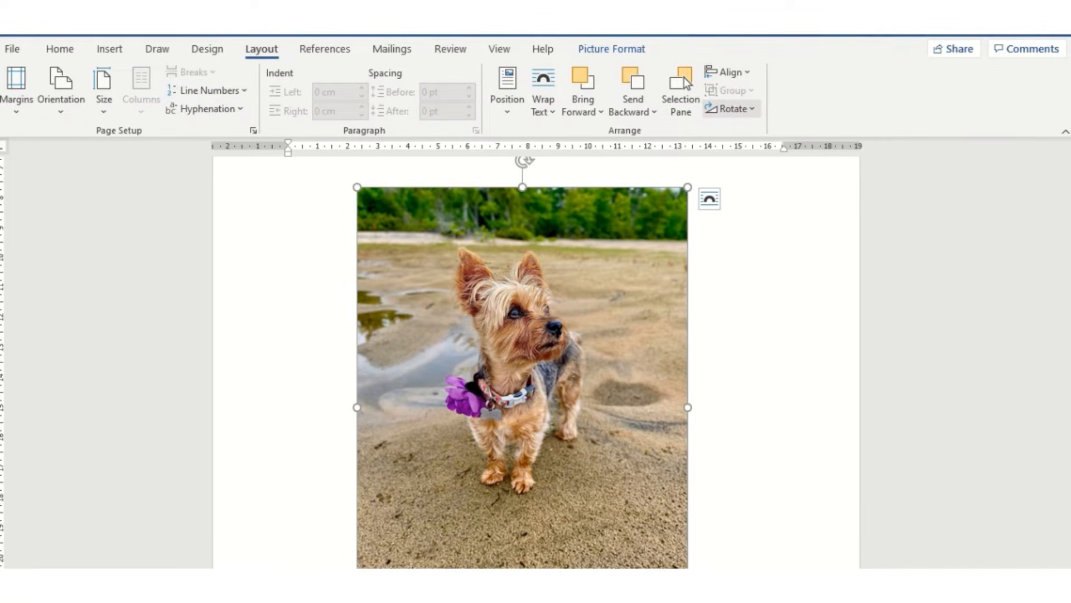
left_click(731, 108)
left_click(763, 197)
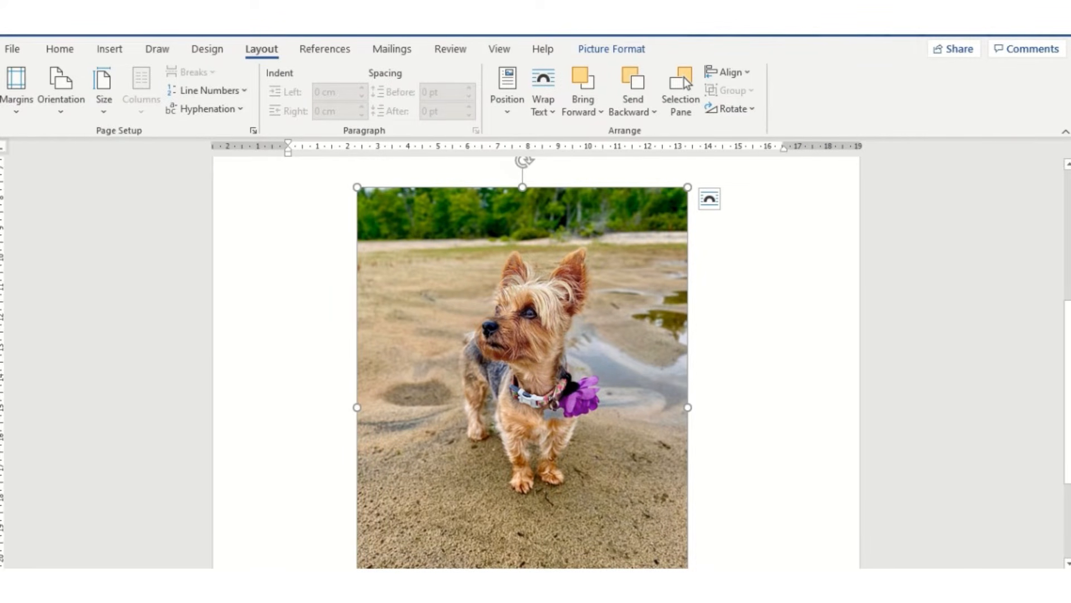
Check the dog photo's page in the print preview
left_click(12, 48)
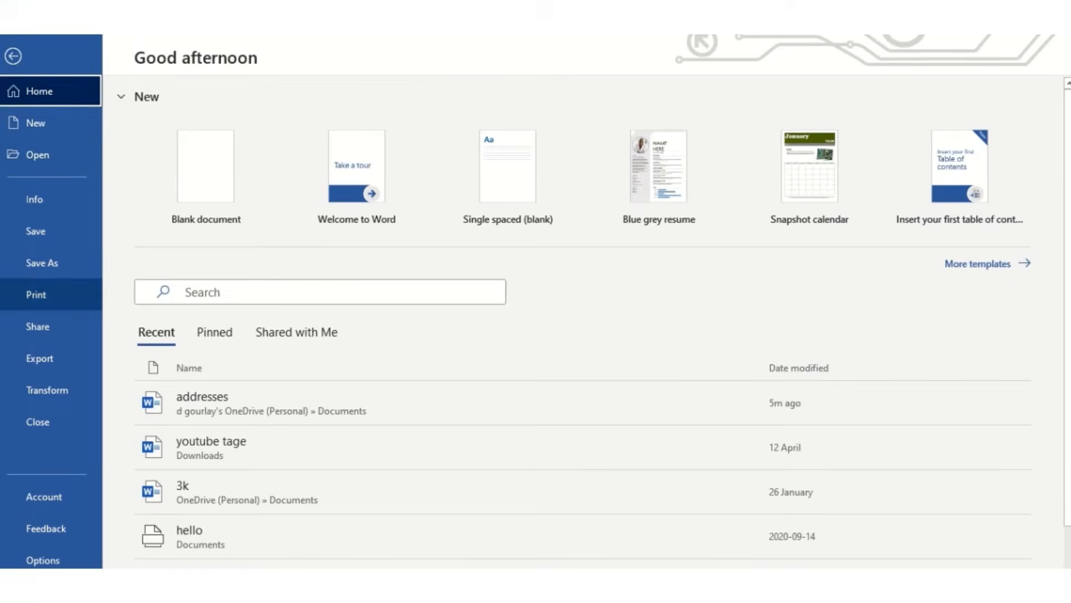
left_click(37, 295)
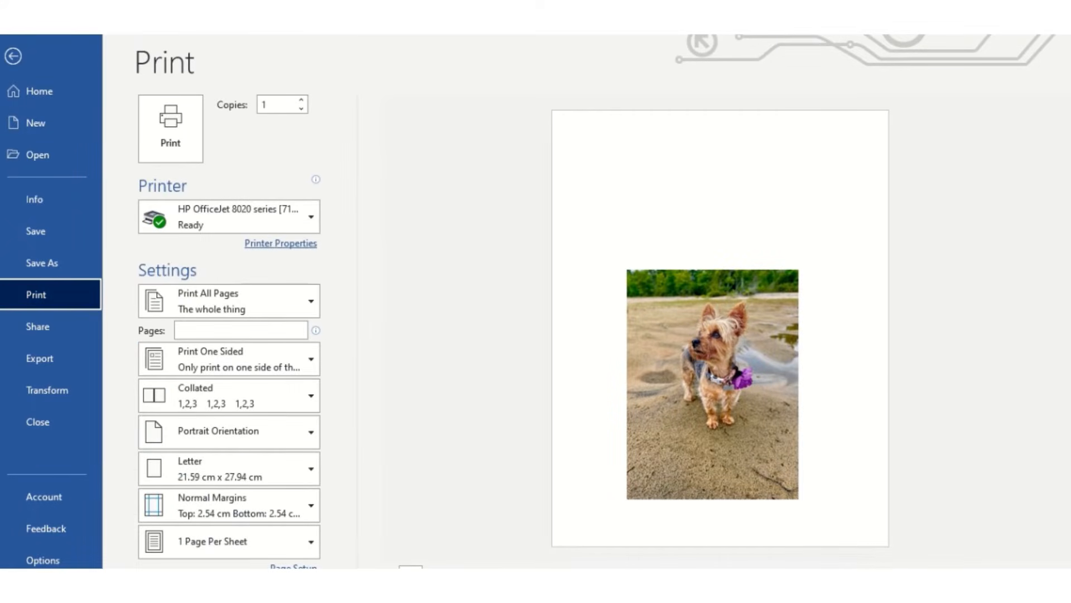